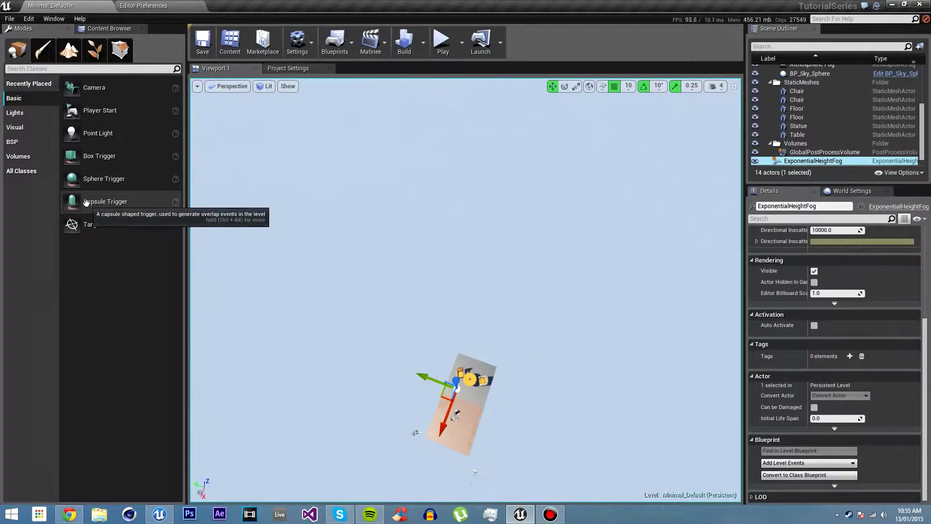
Place a Target Point on the dark floor beside the table and cancel the pending autosave
right_click_drag(430, 305, 438, 351)
key("w")
key("ctrl+s")
left_click_drag(465, 306, 466, 307)
right_click_drag(466, 307, 454, 303)
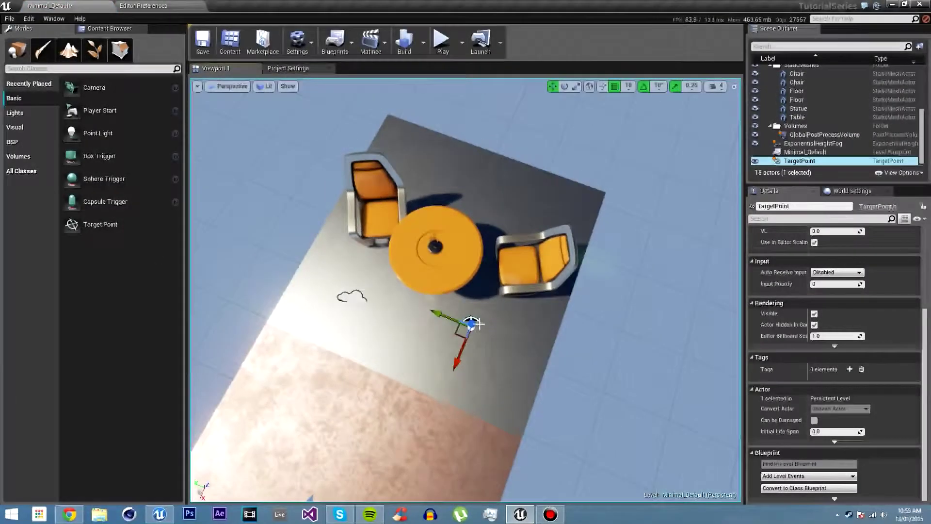
left_click_drag(473, 321, 473, 310)
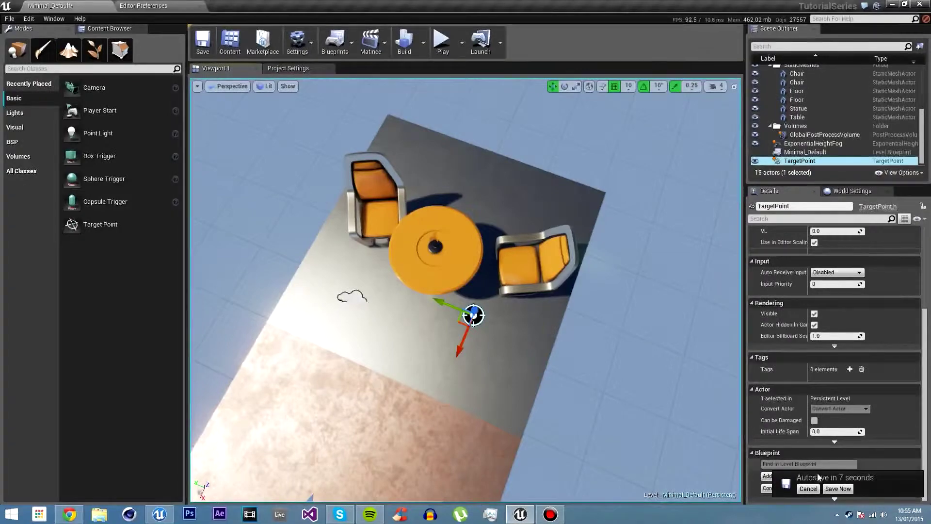
left_click(809, 492)
Inspect the target point next to the table from a low angle and delete it
right_click_drag(473, 340, 463, 247)
key("w")
key("s")
right_click_drag(456, 354, 455, 355)
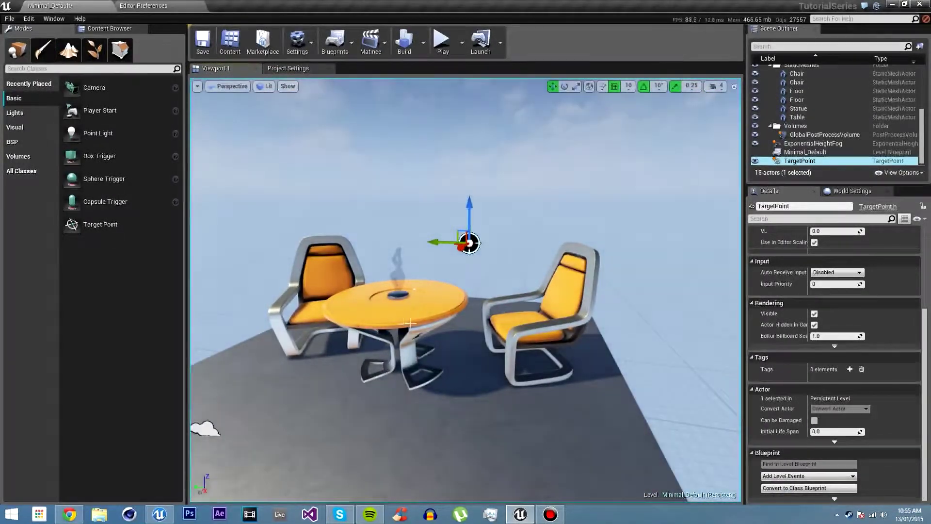
key("Delete")
Show the placeable light actors and select the existing directional Light Source in the level
left_click(20, 116)
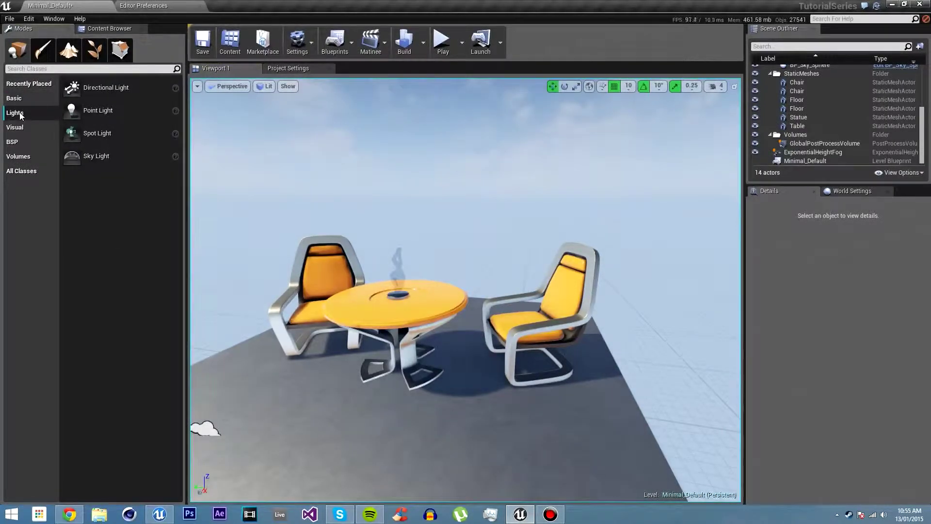
right_click_drag(369, 233, 274, 199)
key("w")
key("s")
right_click_drag(367, 274, 310, 273)
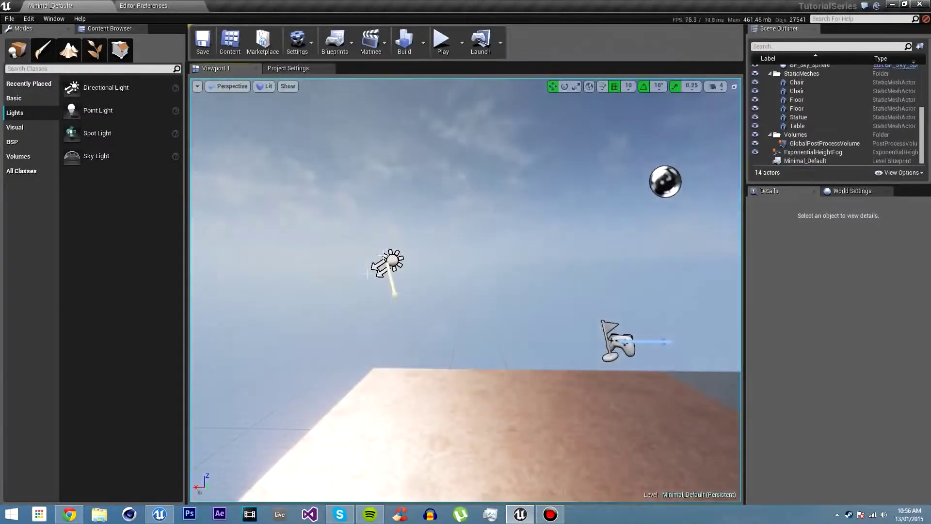
left_click(392, 255)
Examine the directional light's position and direction relative to the floor, table and chairs
mouse_move(393, 257)
right_mouse_down()
mouse_move(461, 260)
mouse_move(410, 261)
right_mouse_up()
key("s")
key("d")
right_click_drag(557, 241, 539, 234)
key("w")
right_click_drag(630, 328, 685, 333)
key("a")
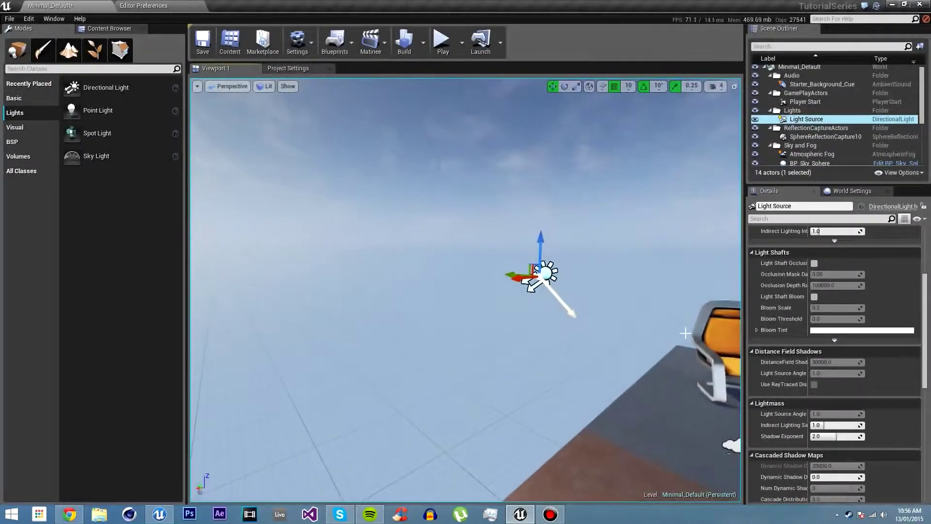
key("s")
right_click_drag(590, 321, 645, 339)
key("d")
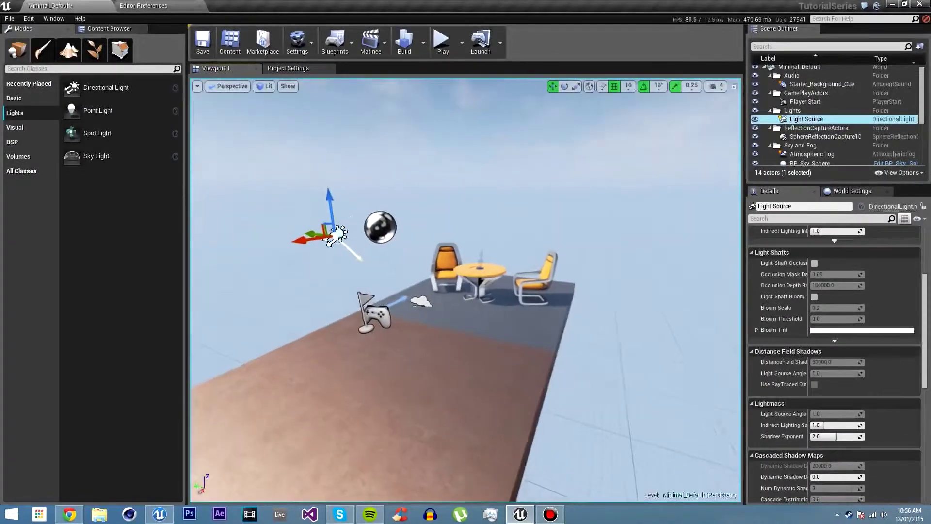
Place a trial Point Light above the table and chairs, adjusting its position, and delete it
left_click_drag(75, 112, 462, 214)
left_click_drag(463, 308, 462, 308)
right_click_drag(463, 308, 350, 264)
key("w")
key("d")
left_click_drag(340, 264, 412, 265)
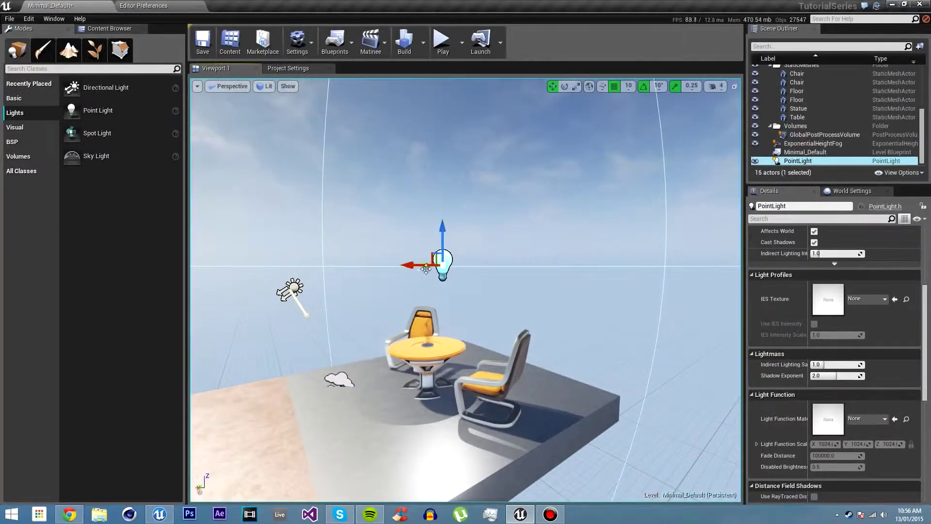
mouse_move(423, 266)
left_mouse_down()
mouse_move(463, 266)
mouse_move(359, 265)
mouse_move(453, 270)
mouse_move(426, 267)
left_mouse_up()
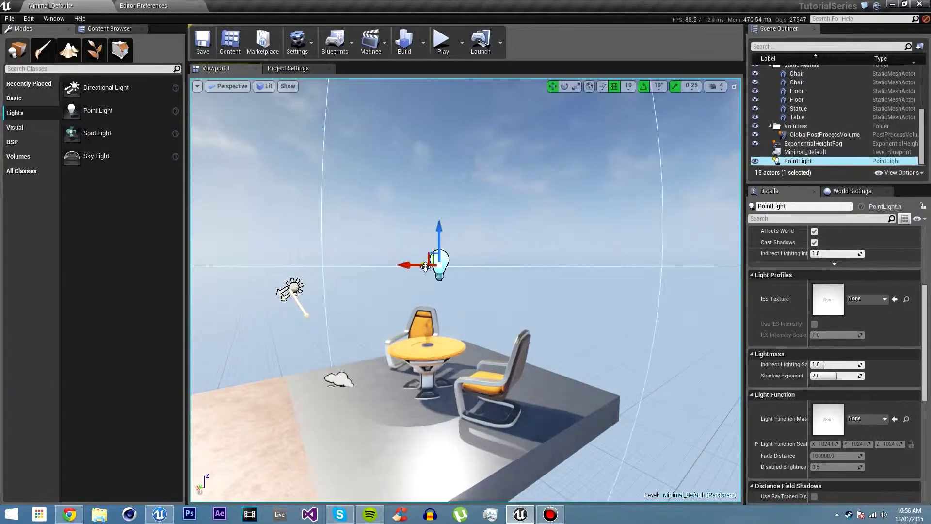
key("Delete")
Place a Spot Light high above the table with its cone pointing down over the chairs
left_click_drag(105, 132, 435, 346)
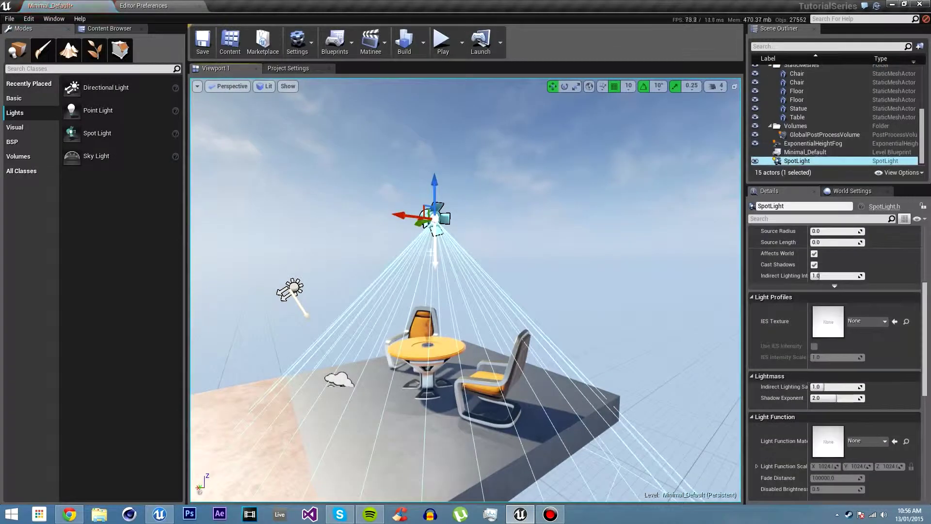
left_click_drag(403, 215, 433, 223)
right_click_drag(433, 222, 505, 226)
key("w")
key("a")
key("s")
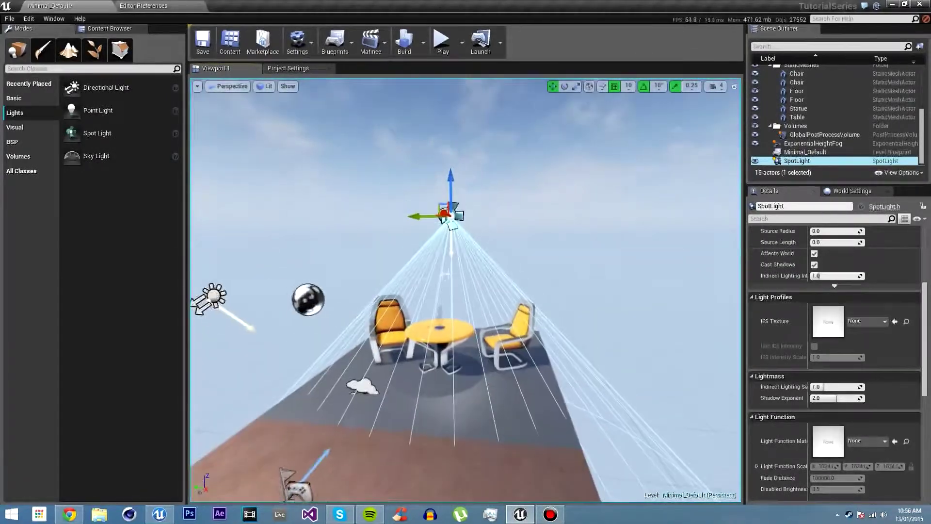
Review the spot light's intensity and cone angle settings and delete the light
scroll(794, 298, "up", 3)
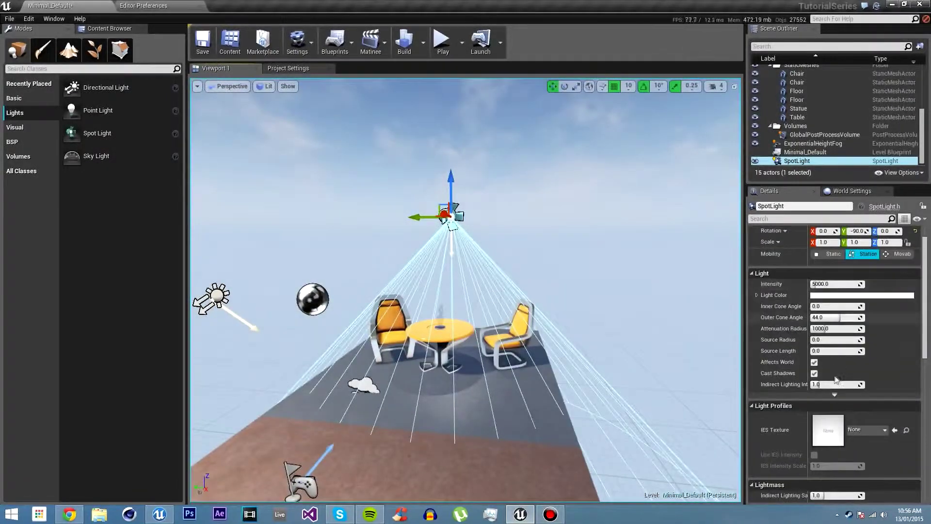
right_click_drag(438, 283, 300, 283)
key("d")
key("w")
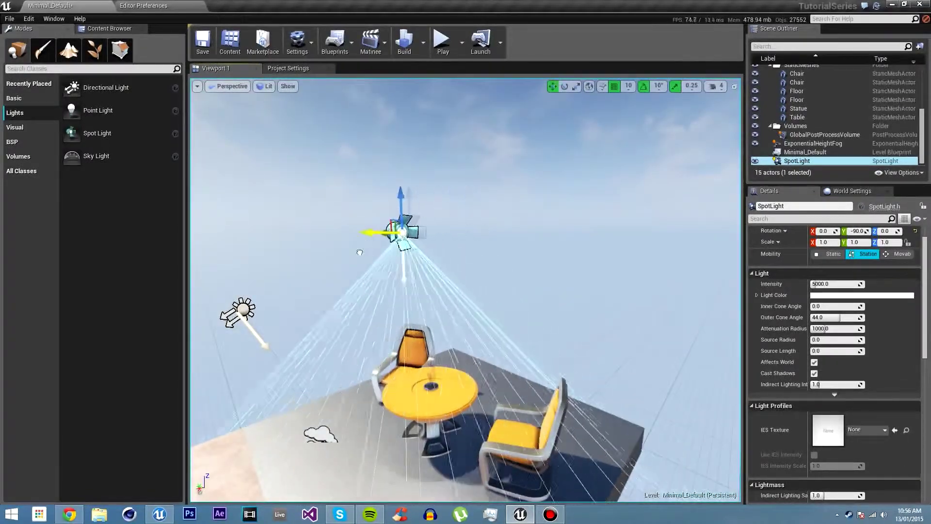
key("Delete")
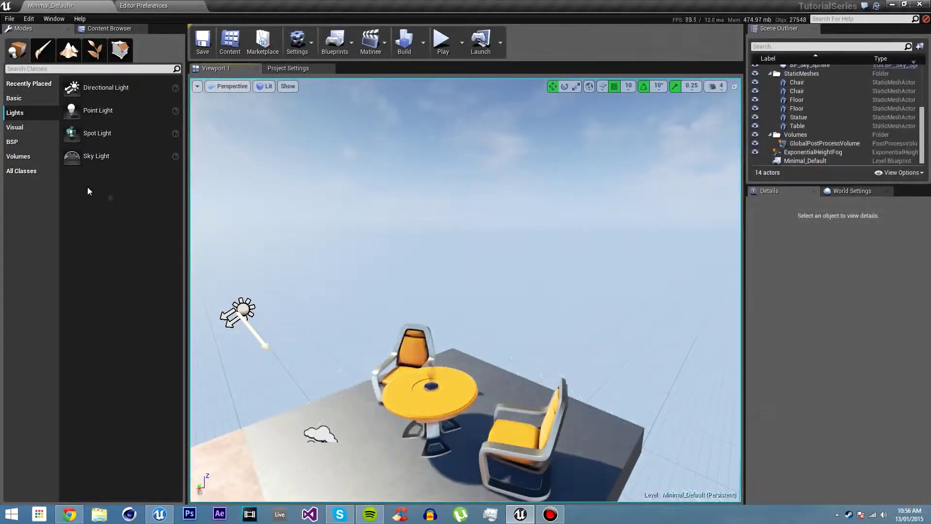
Place a trial Sky Light on the floor by the table, view its effect, and delete it
left_click_drag(96, 155, 437, 413)
right_click_drag(514, 396, 615, 343)
key("w")
key("d")
key("w")
key("a")
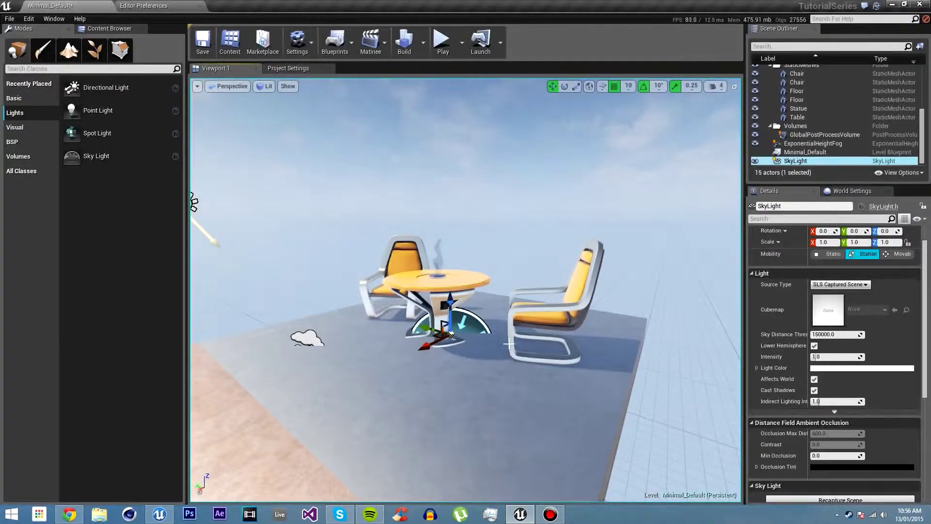
right_click_drag(410, 296, 466, 348)
key("w")
key("s")
key("s")
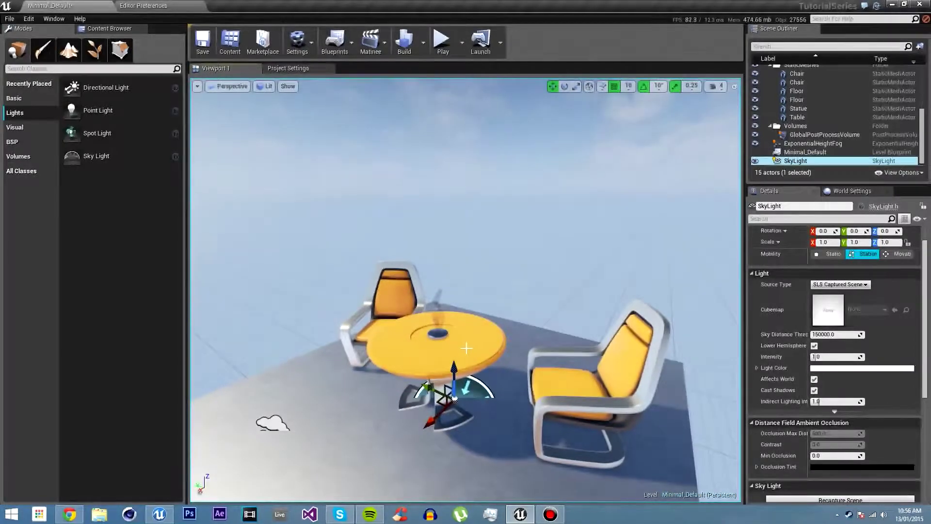
key("Delete")
Place a Post Process Volume above the floor around the table and chairs
left_click(35, 127)
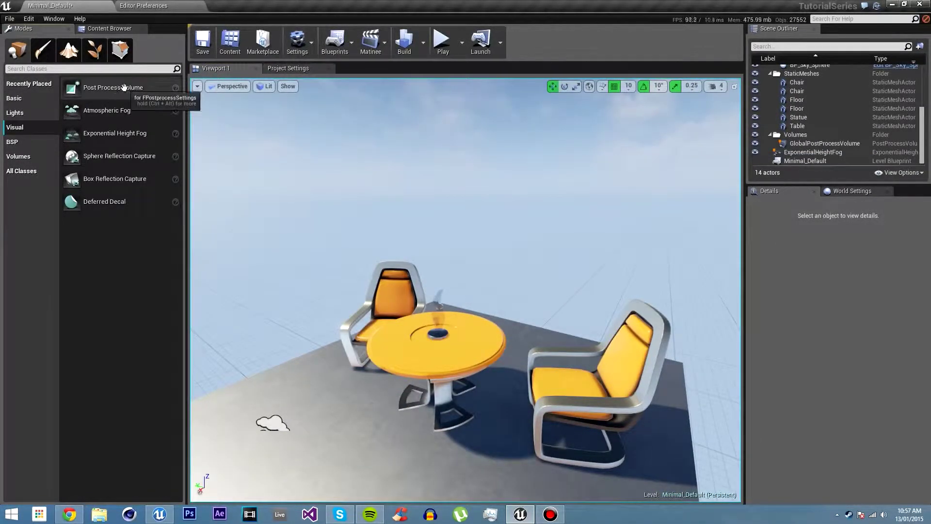
left_click_drag(74, 88, 241, 125)
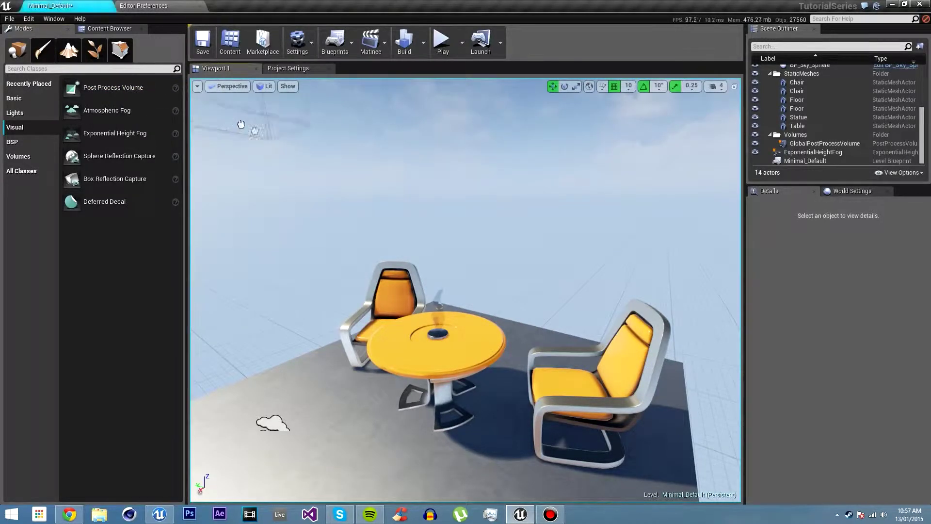
left_click_drag(413, 305, 422, 351)
right_click_drag(422, 350, 310, 356)
Examine the new post process volume's settings, from film, bloom and global illumination to its Unbound option
scroll(808, 320, "down", 15)
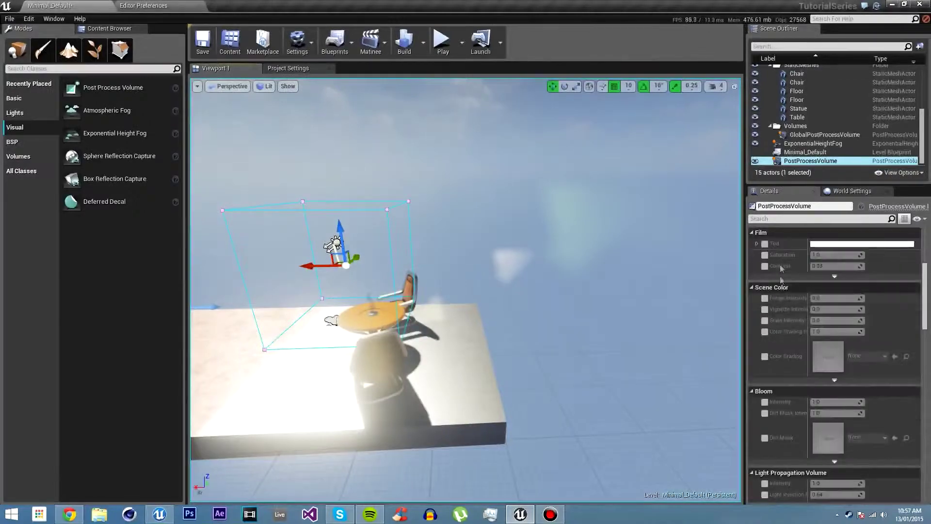
scroll(776, 267, "down", 8)
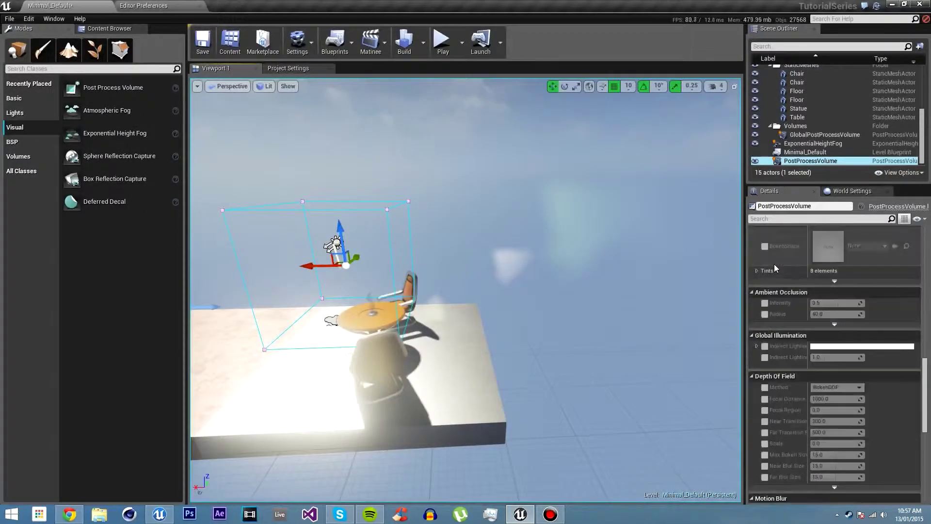
scroll(809, 248, "down", 8)
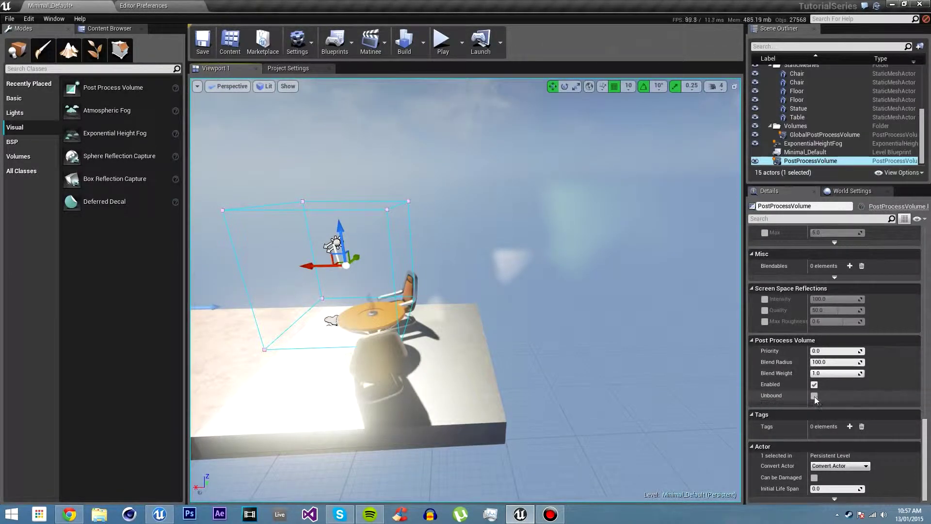
right_click_drag(349, 295, 313, 297)
key("w")
key("s")
scroll(783, 356, "up", 10)
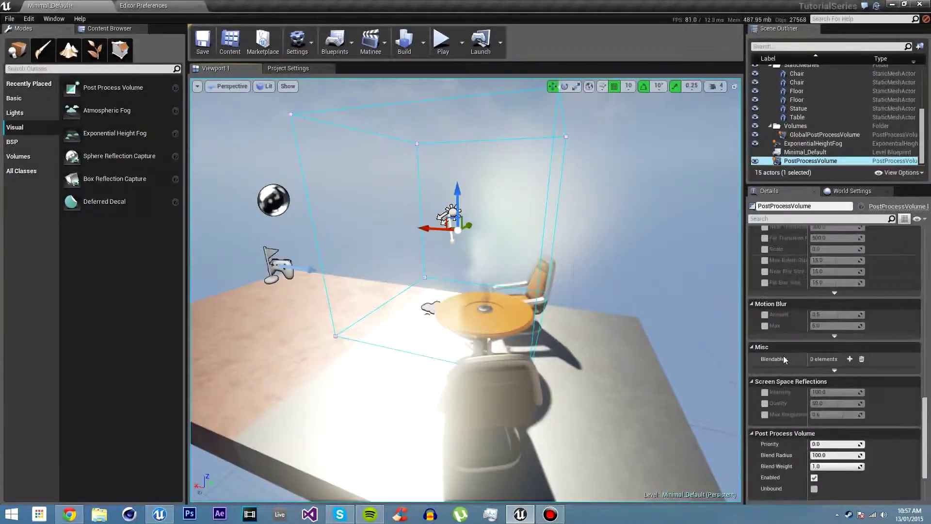
scroll(783, 356, "up", 3)
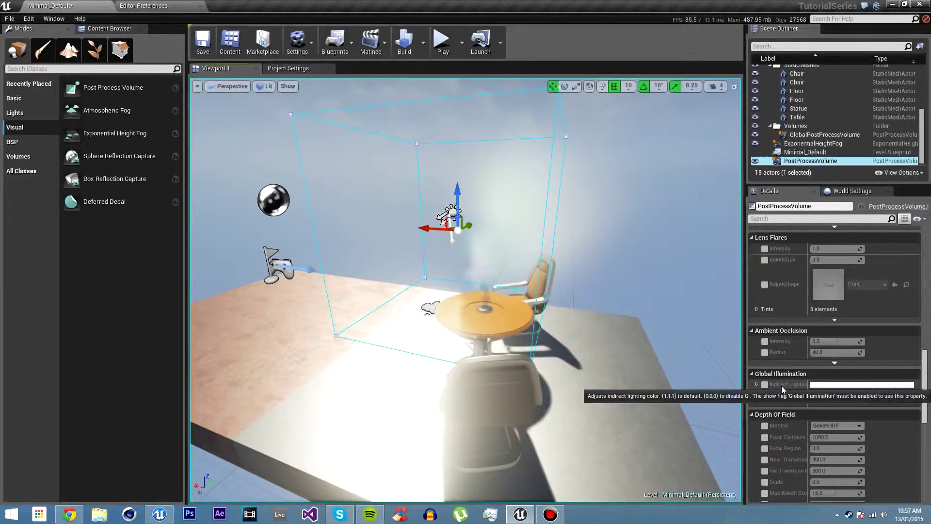
scroll(782, 388, "up", 10)
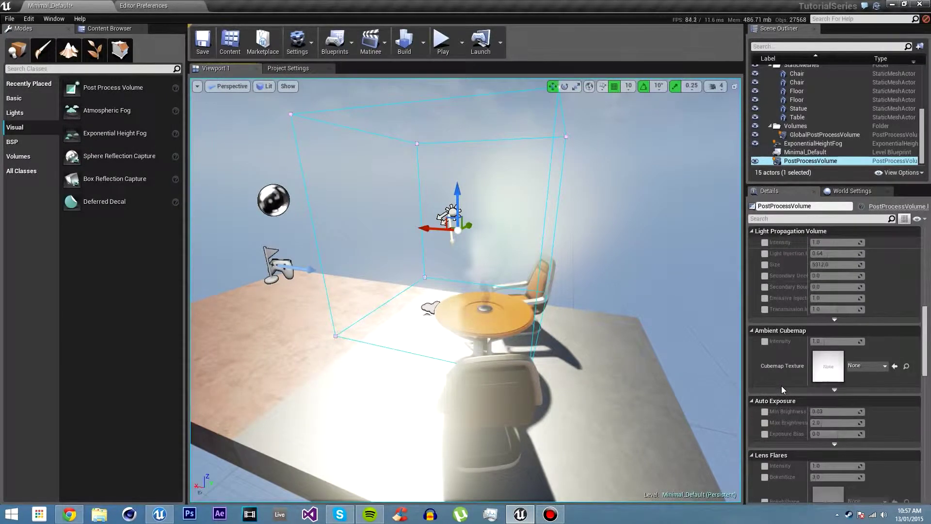
scroll(782, 388, "up", 15)
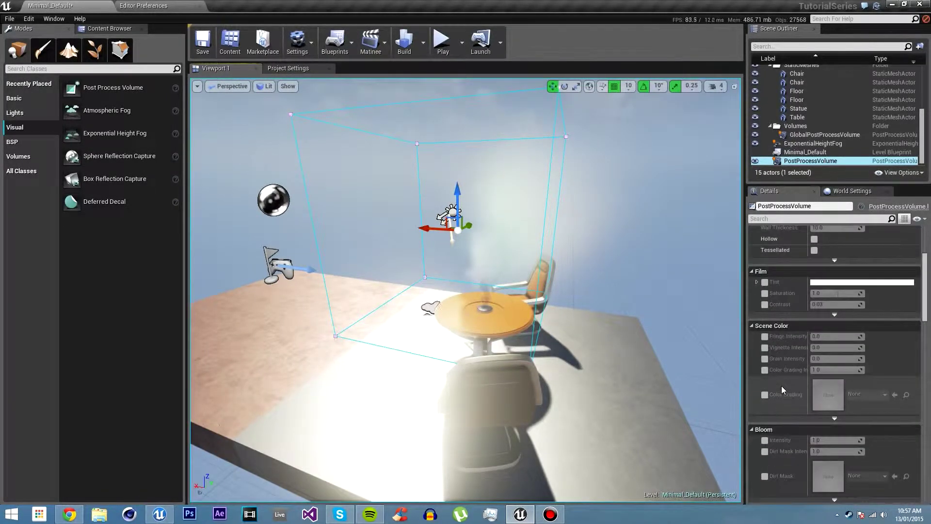
scroll(781, 386, "up", 2)
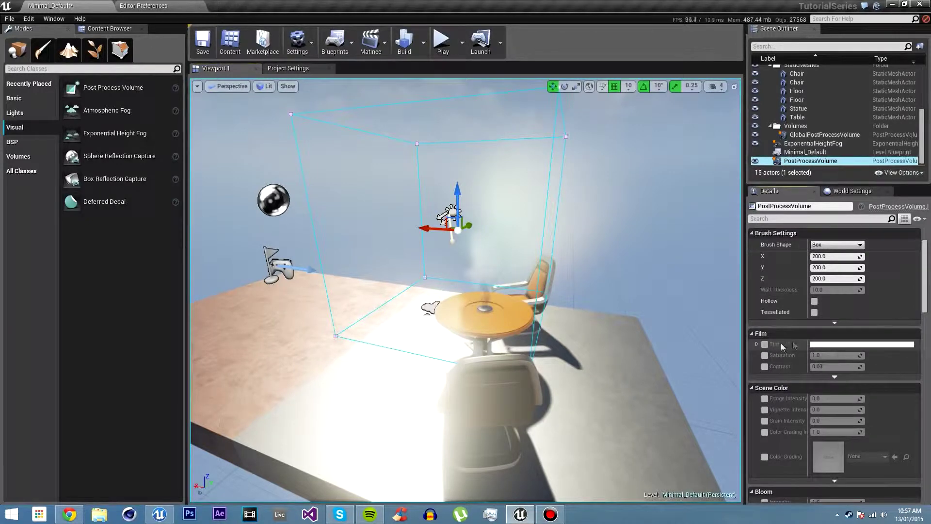
Set the new post process volume's film tint to orange, hex FFA50000
left_click(830, 344)
left_click_drag(774, 356, 800, 413)
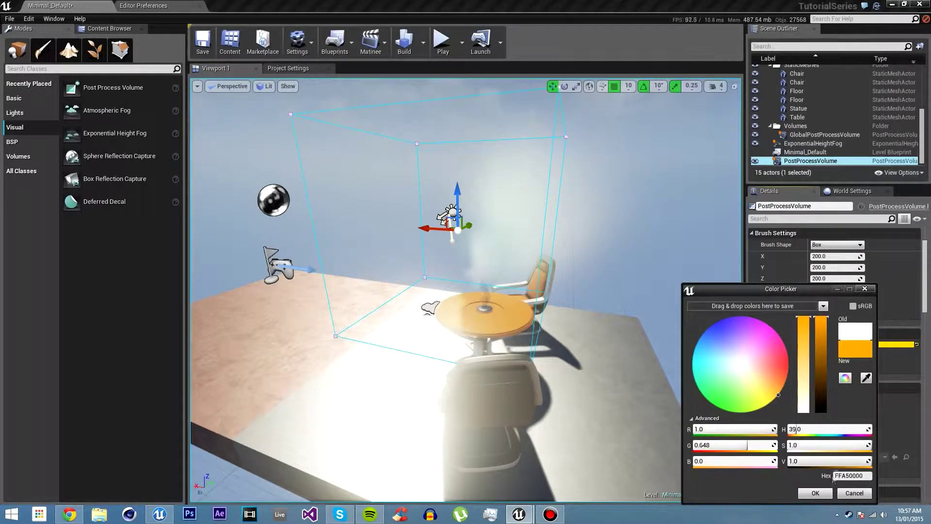
left_click(824, 491)
right_click_drag(591, 301, 521, 291)
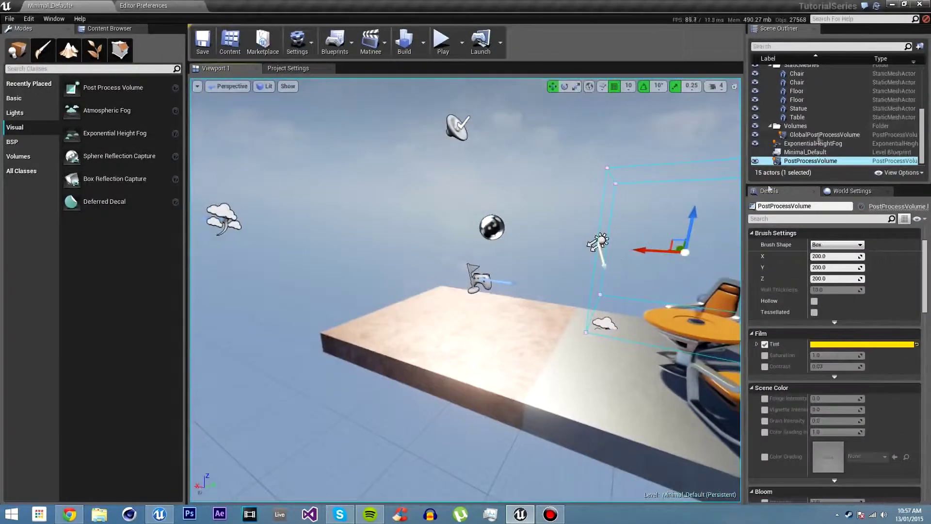
Select GlobalPostProcessVolume and check its bloom and Unbound settings
left_click(806, 137)
right_click_drag(584, 289, 650, 324)
scroll(813, 432, "down", 10)
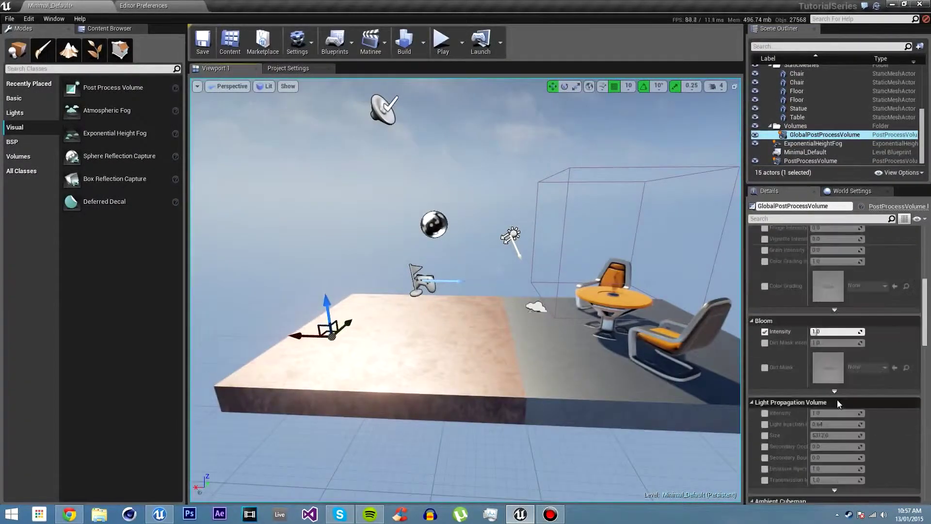
left_click_drag(925, 325, 921, 459)
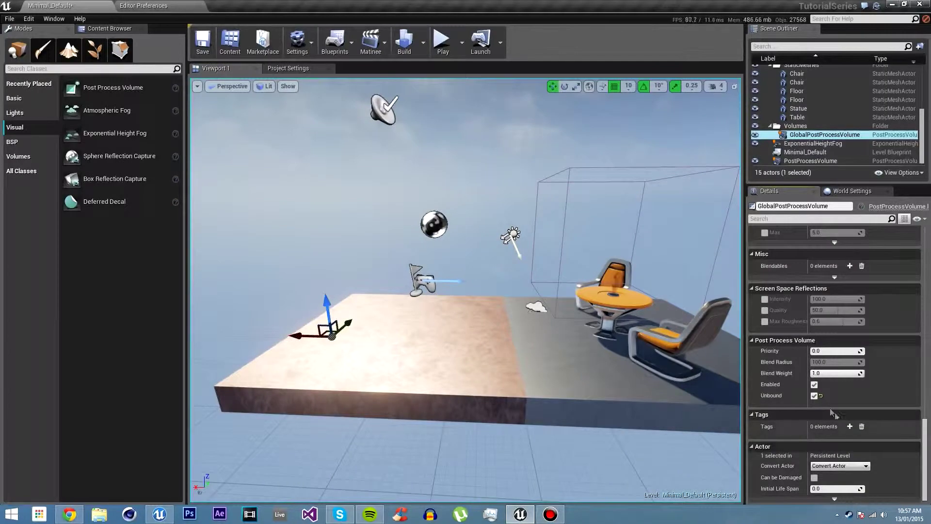
right_click_drag(523, 340, 548, 337)
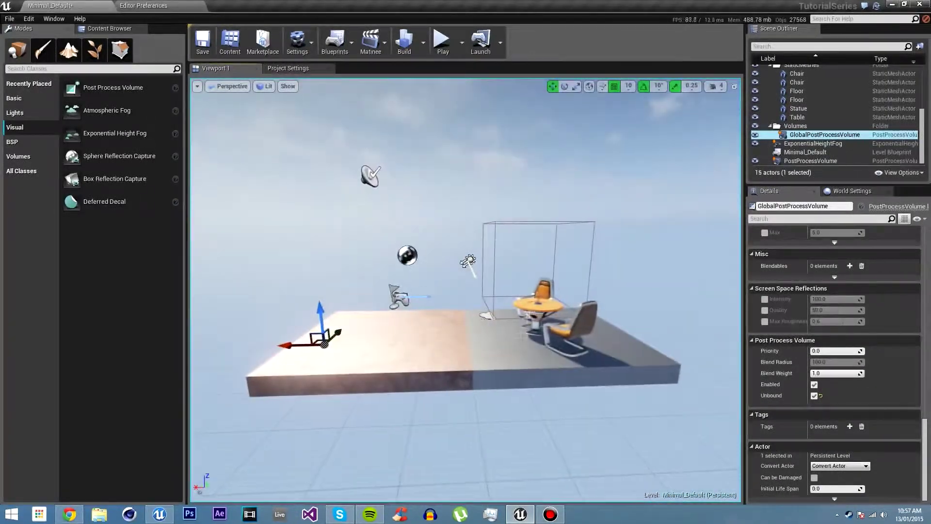
Select the tinted PostProcessVolume and fly the camera in and out of its box to compare the effect
left_click(494, 235)
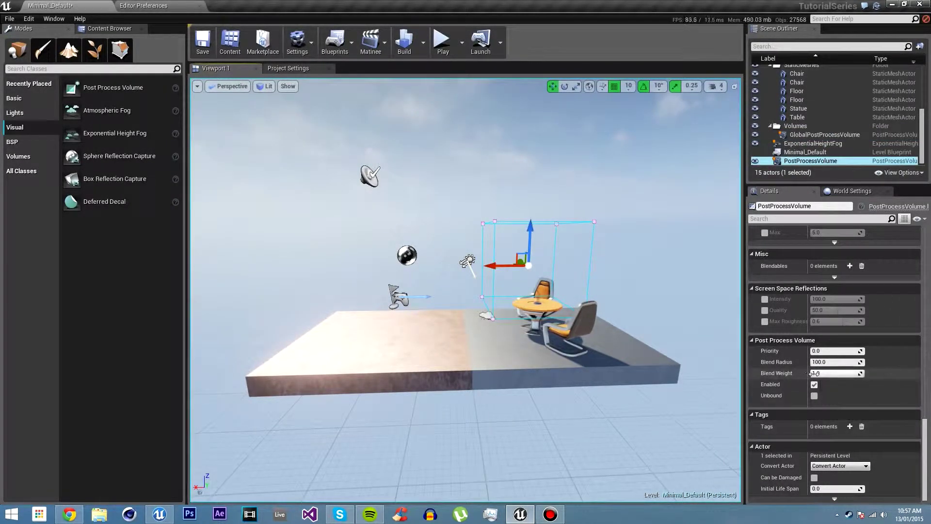
right_click_drag(597, 310, 524, 331)
key("w")
key("s")
key("w")
key("s")
key("w")
key("s")
key("a")
right_click_drag(597, 304, 641, 307)
Delete the tinted PostProcessVolume from around the table
scroll(780, 304, "up", 3)
scroll(780, 304, "up", 15)
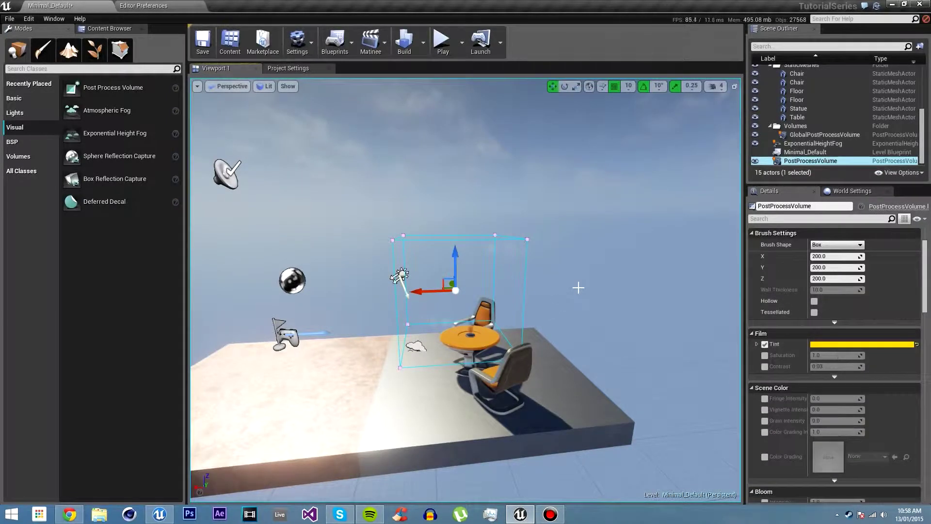
key("Delete")
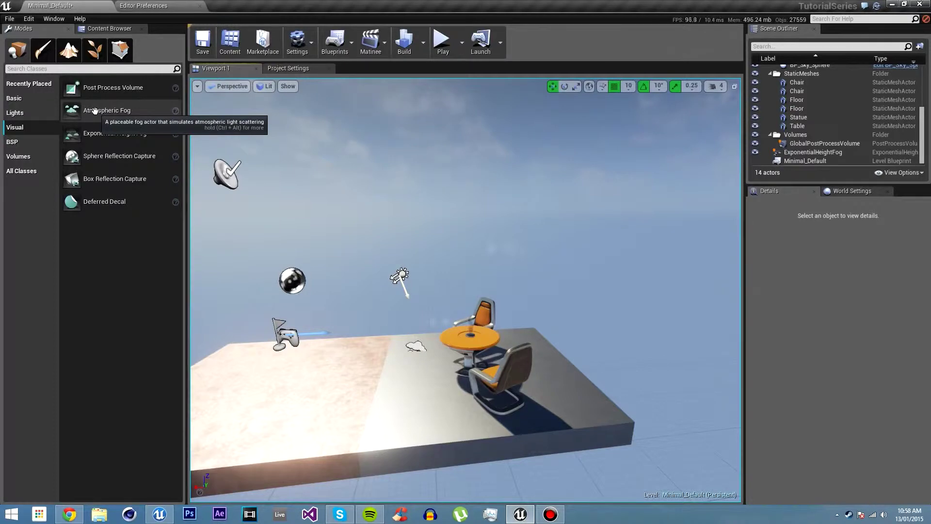
right_click_drag(382, 210, 310, 194)
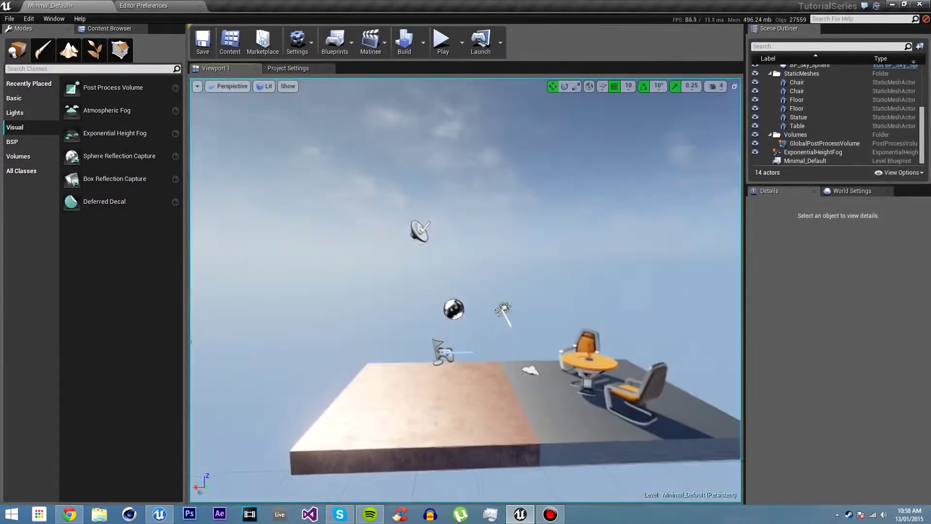
Place an Atmospheric Fog actor on the floor and delete it again
left_click_drag(107, 118, 519, 445)
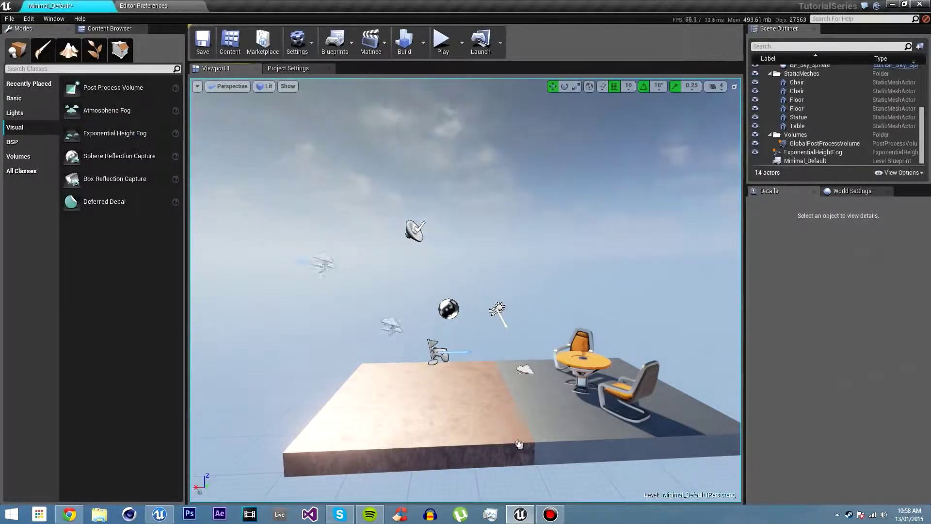
left_click_drag(506, 411, 505, 410)
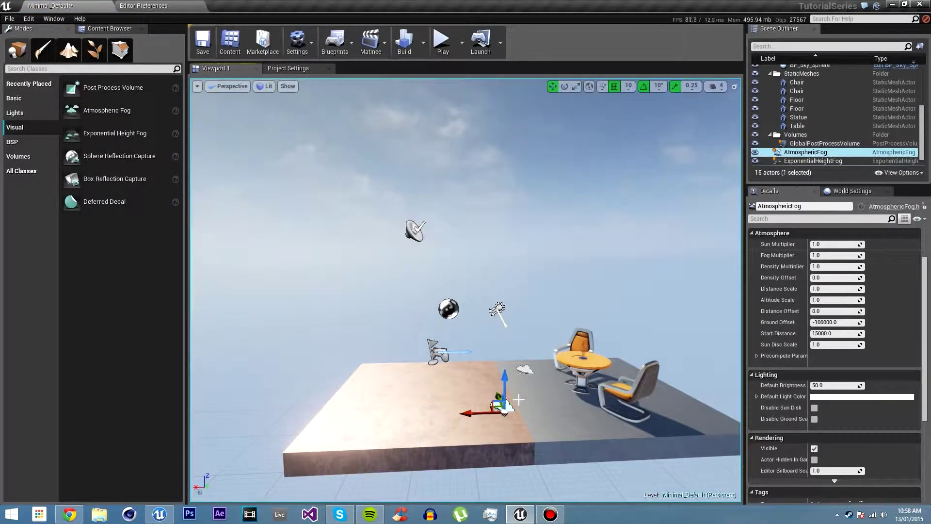
key("Delete")
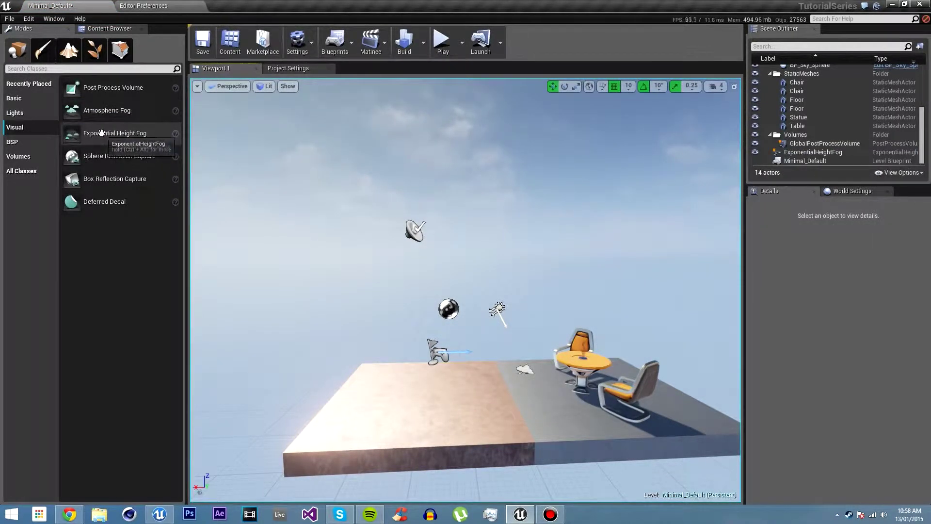
Place a second Exponential Height Fog actor on the floor and look down on it from high above the level
left_click_drag(97, 135, 493, 361)
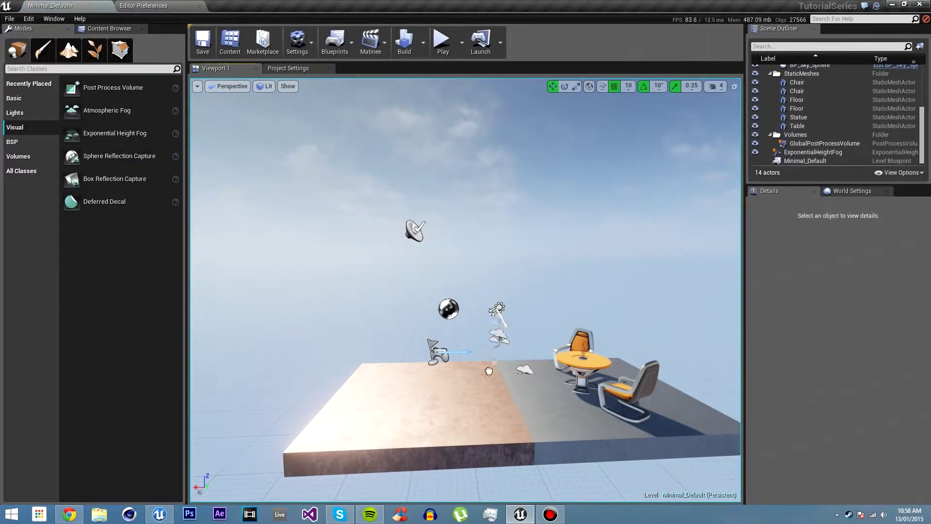
left_click_drag(460, 394, 459, 392)
key("s")
right_click_drag(459, 392, 453, 475)
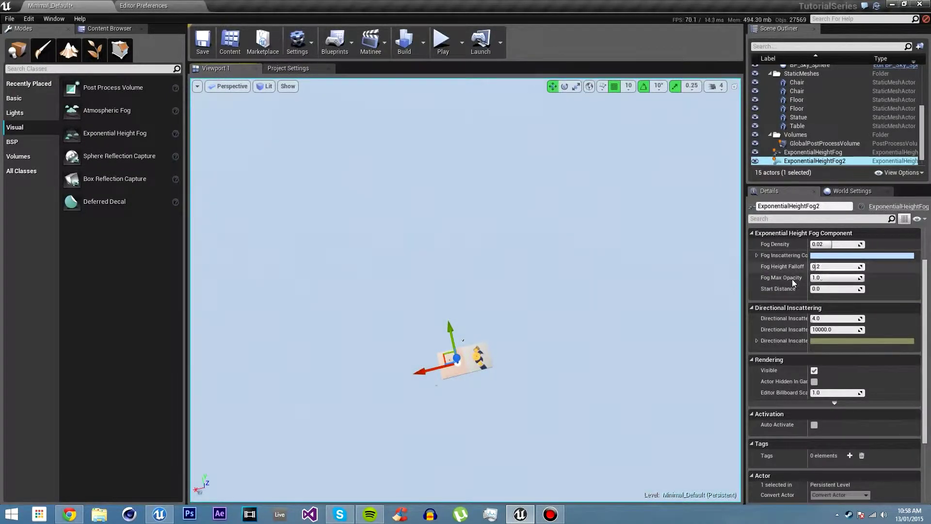
Set ExponentialHeightFog2's density to 1.0, height falloff to 2.0, start distance to about 354 and inscattering color to yellow
scroll(825, 276, "up", 2)
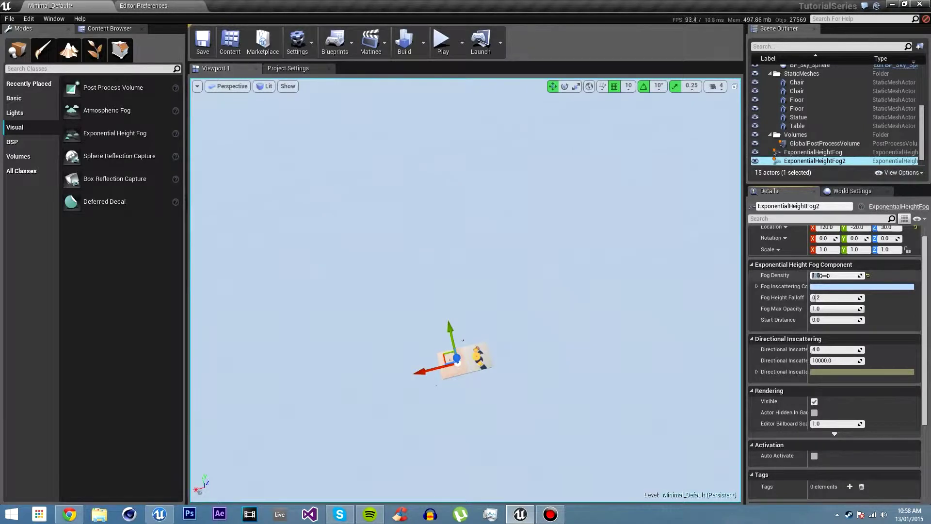
right_click_drag(465, 291, 439, 305)
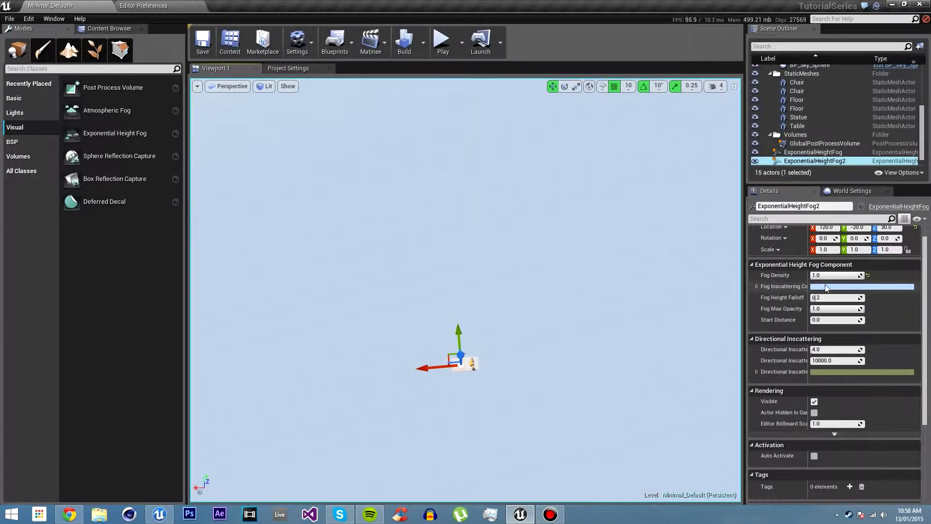
left_click_drag(820, 297, 826, 298)
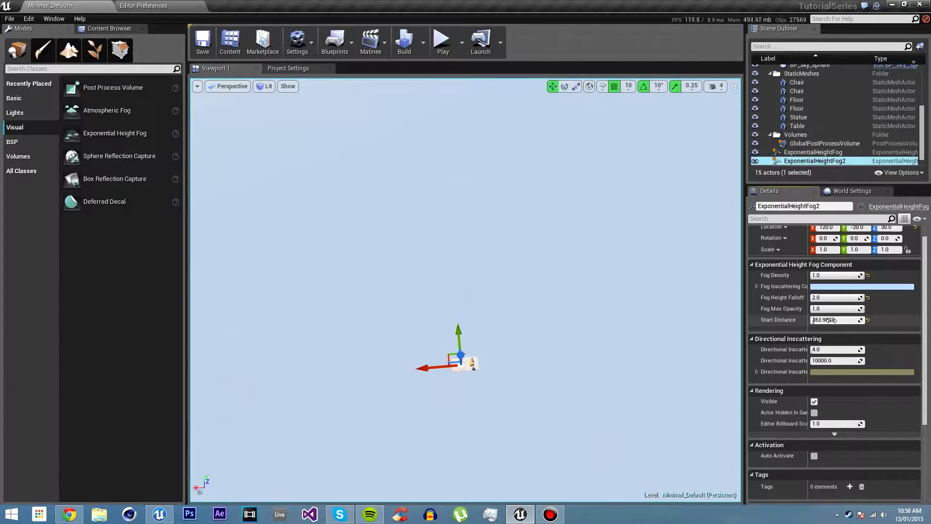
left_click(828, 288)
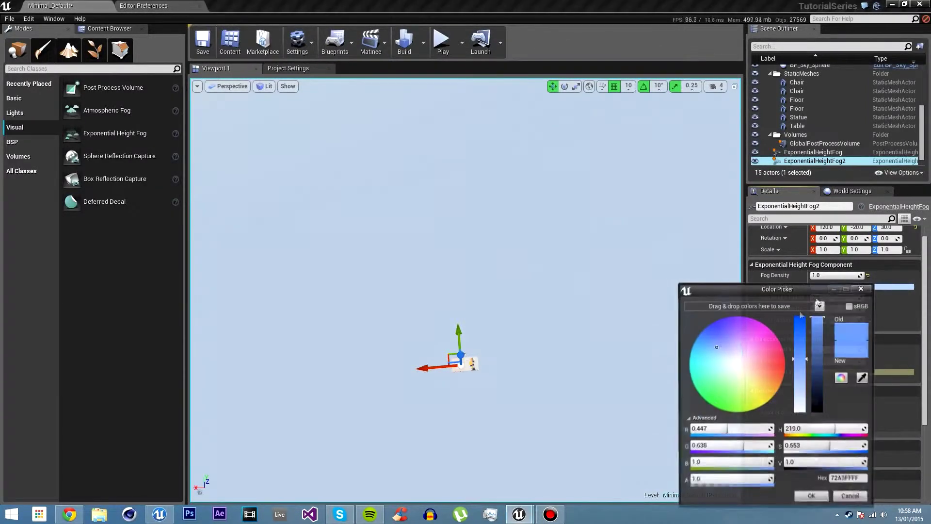
left_click(810, 497)
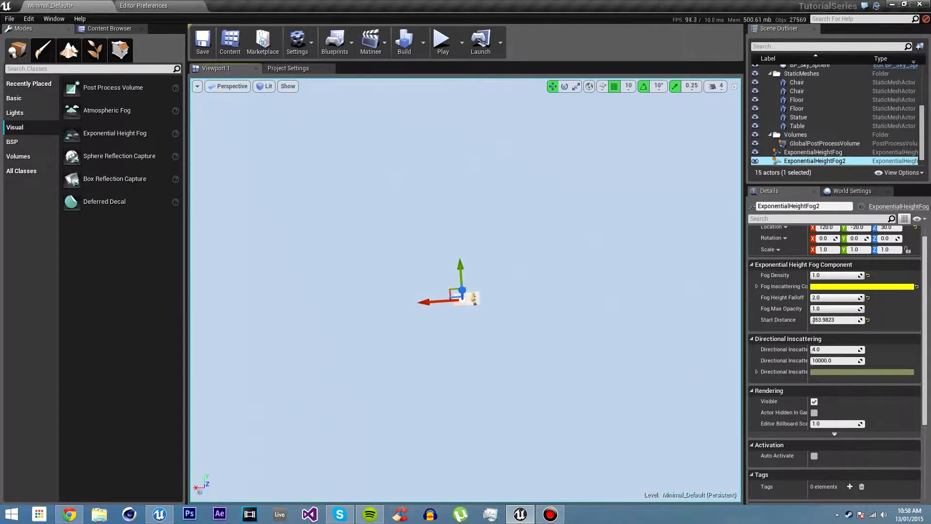
Fly back down to the floor and delete ExponentialHeightFog2
key("w")
right_click_drag(485, 364, 501, 345)
key("Delete")
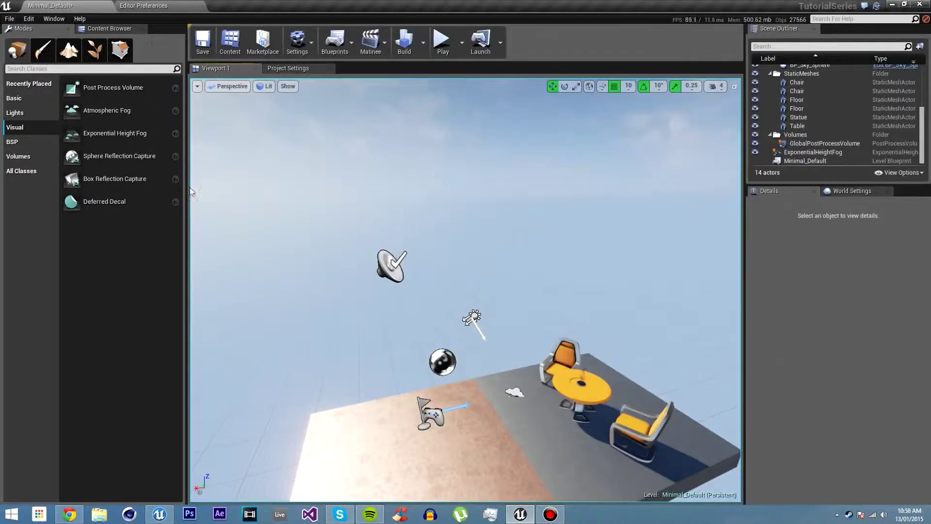
Place a Sphere Reflection Capture above the floor at Z 230 and fly around to view its influence sphere
left_click_drag(122, 156, 478, 301)
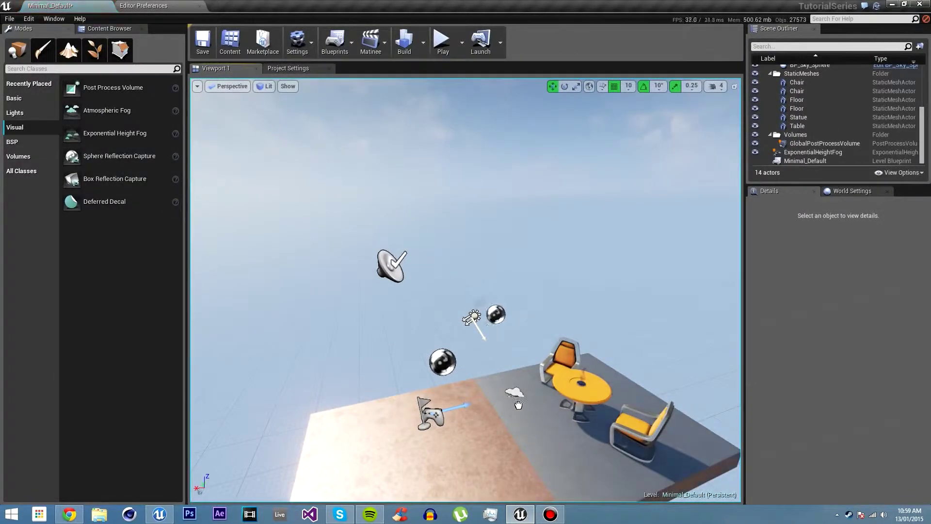
left_click_drag(519, 412, 519, 412)
right_click_drag(549, 392, 550, 365)
key("s")
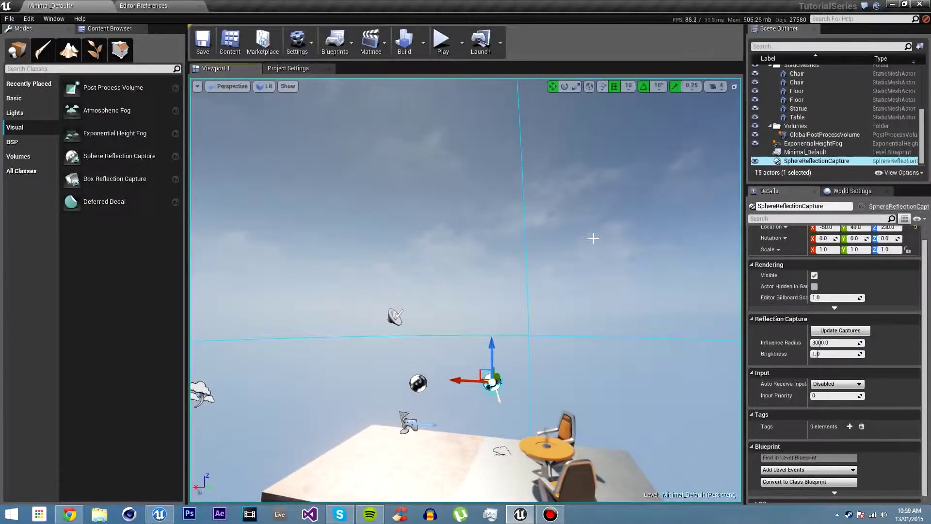
key("d")
right_click_drag(598, 247, 430, 272)
key("w")
key("s")
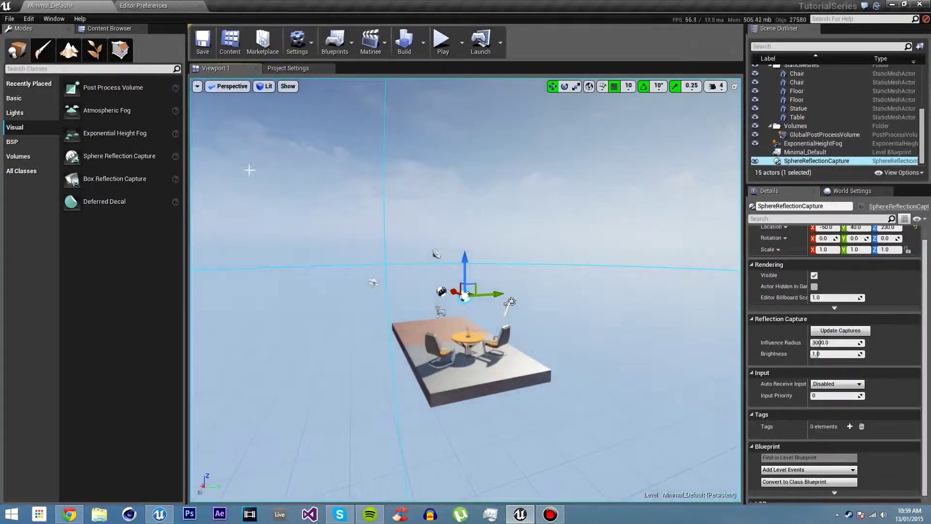
Lower the sphere reflection capture to Z 80 and shift it beside the chair next to the table
key("w")
right_click_drag(542, 232, 671, 248)
key("a")
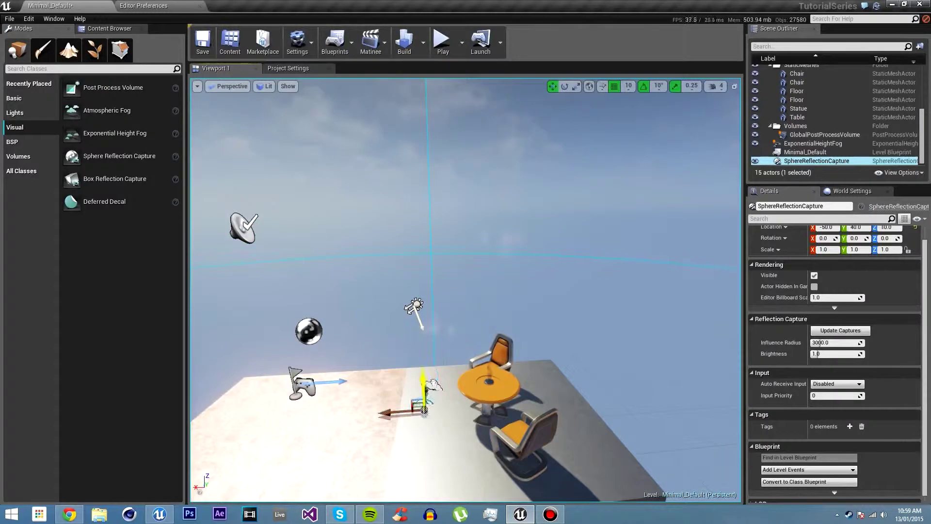
key("a")
right_click_drag(432, 357, 597, 351)
key("w")
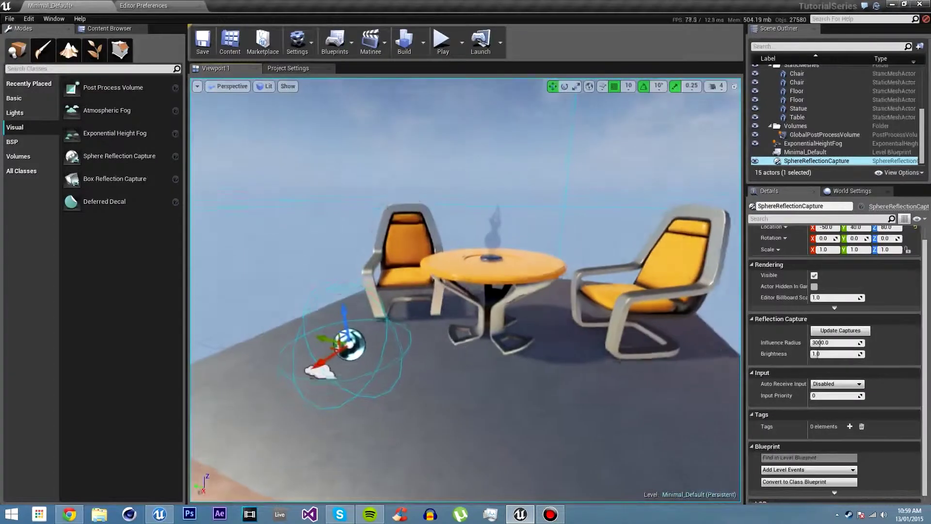
left_click_drag(366, 341, 487, 368)
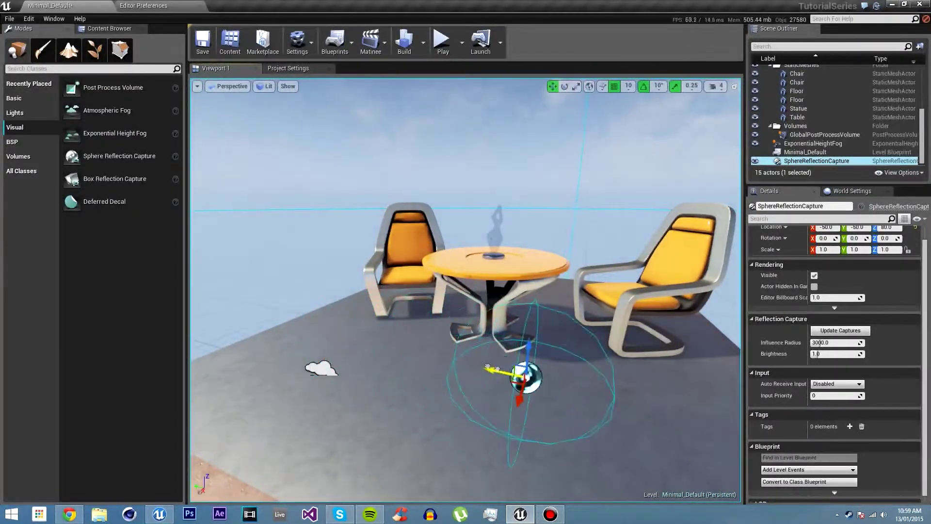
left_click_drag(248, 307, 372, 386)
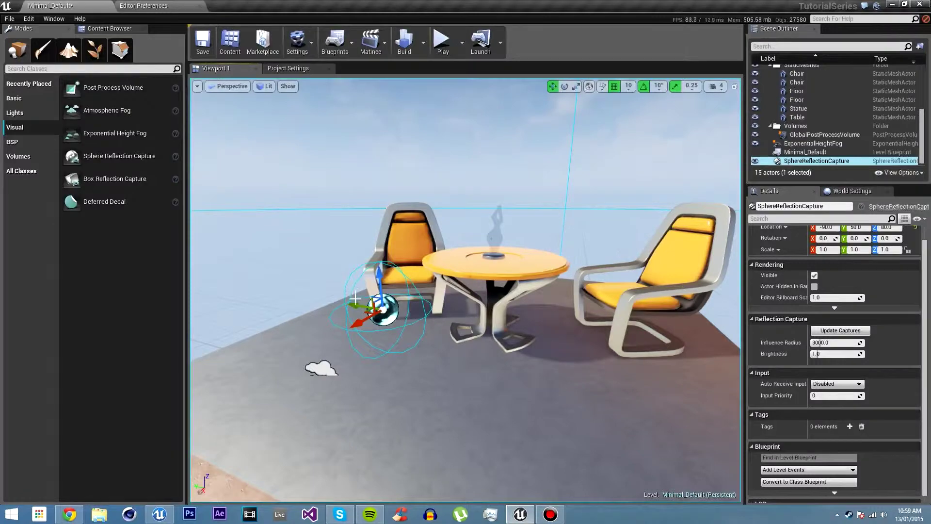
Duplicate the sphere reflection capture to the other side of the table and view both captures
left_click_drag(358, 306, 530, 362, "alt")
key("w")
right_click_drag(530, 362, 572, 358)
key("a")
key("d")
key("a")
key("s")
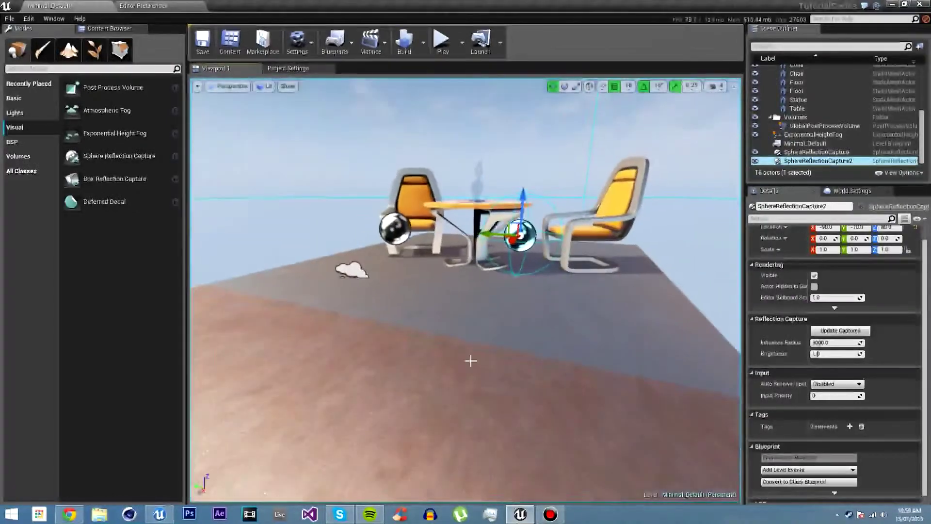
Undo the duplicate, the moves and the placement of the sphere reflection capture
key("ctrl+z")
key("ctrl+z")
key("ctrl+z")
key("ctrl+z")
right_click_drag(376, 290, 340, 334)
key("s")
right_click_drag(462, 254, 462, 246)
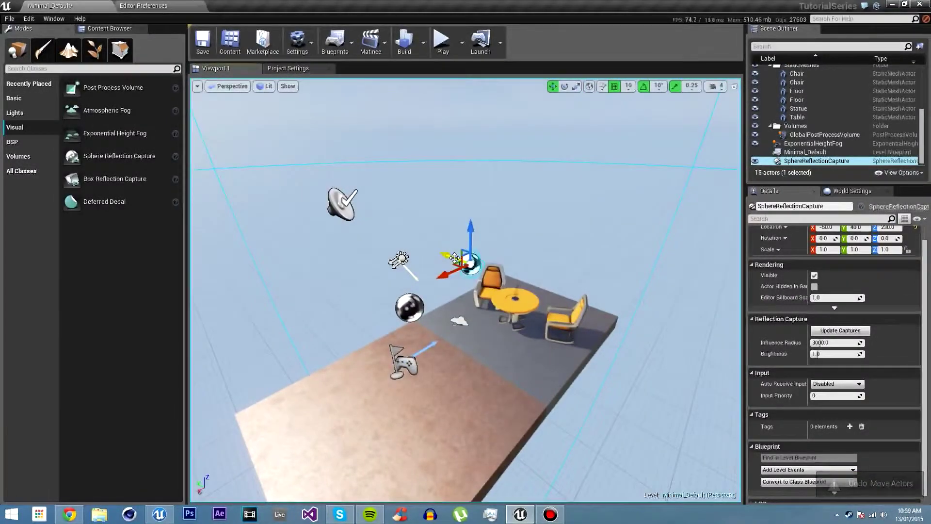
key("ctrl+z")
Place a Box Reflection Capture above the floor near the table, at about Z 230
right_click_drag(479, 303, 504, 294)
left_click_drag(111, 182, 334, 358)
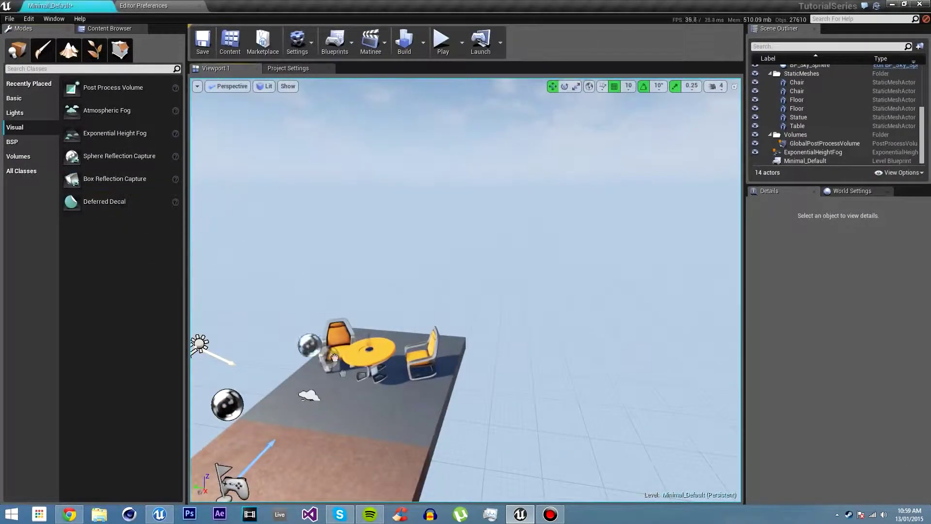
left_click_drag(354, 396, 354, 396)
Fly around the box reflection capture to examine its bounds, and delete the actor
key("d")
right_click_drag(465, 310, 395, 307)
key("w")
right_click_drag(483, 331, 728, 315)
key("a")
key("a")
key("a")
right_click_drag(466, 301, 601, 321)
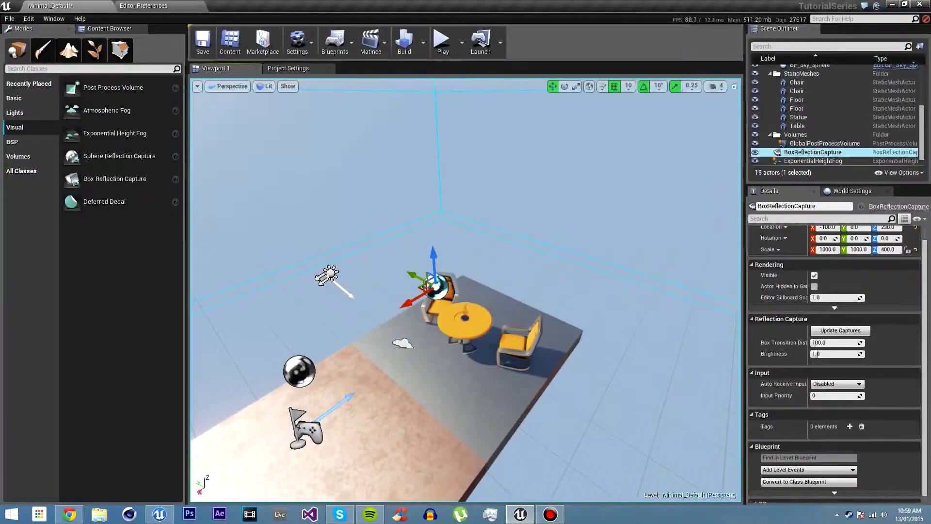
right_click_drag(600, 321, 604, 322)
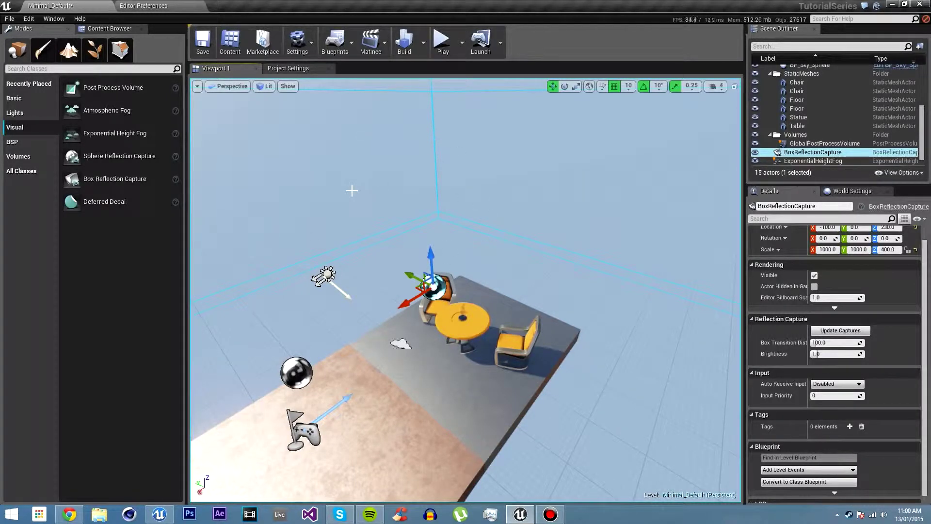
key("Delete")
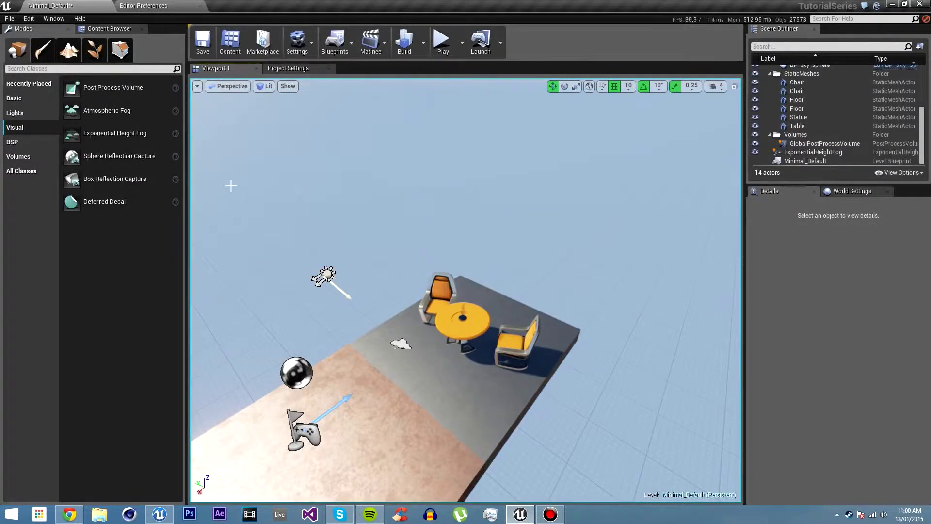
Try out a Deferred Decal over the floor by the table, shifting it to compare its projection, and delete it
left_click_drag(119, 206, 417, 321)
left_click_drag(446, 373, 445, 320)
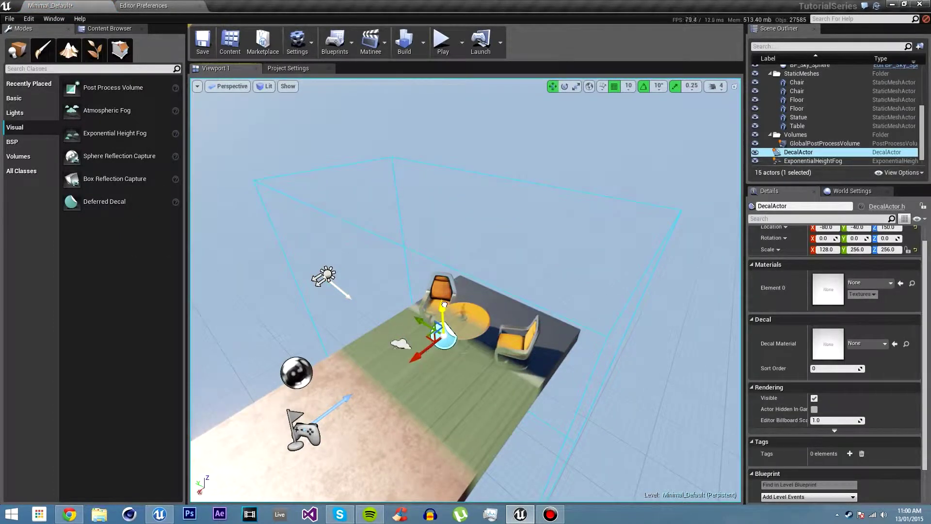
left_click_drag(419, 326, 381, 329)
right_click_drag(383, 328, 385, 241)
key("Delete")
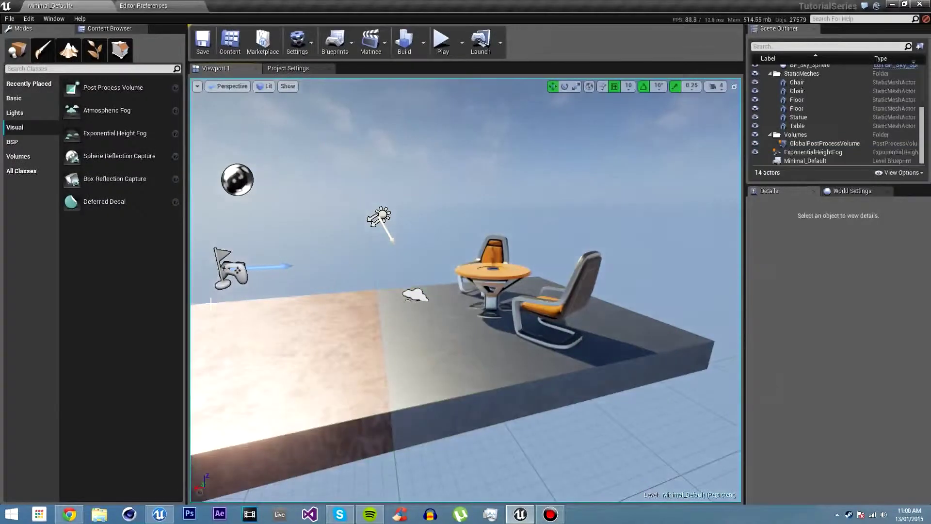
Place a BSP box brush and a cone brush beside the floor, with the cone overlapping the box
left_click(36, 143)
right_click_drag(311, 180, 278, 196)
mouse_move(87, 86)
left_mouse_down()
mouse_move(472, 359)
mouse_move(429, 356)
left_mouse_up()
mouse_move(101, 108)
left_mouse_down()
mouse_move(501, 393)
mouse_move(430, 312)
left_mouse_up()
mouse_move(430, 312)
right_mouse_down()
mouse_move(410, 320)
mouse_move(271, 267)
right_mouse_up()
left_click_drag(336, 267, 380, 272)
mouse_move(446, 260)
right_mouse_down()
mouse_move(417, 279)
mouse_move(413, 272)
right_mouse_up()
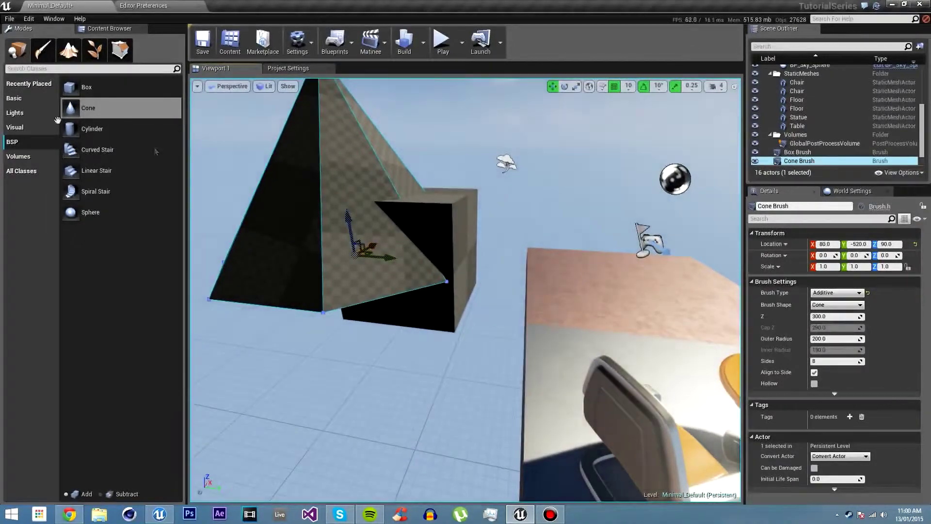
Add a BSP cylinder brush above the box brush, at about X -90, Y -330, Z 200
left_click(75, 128)
mouse_move(95, 136)
left_mouse_down()
mouse_move(451, 202)
mouse_move(434, 204)
left_mouse_up()
mouse_move(433, 204)
right_mouse_down()
mouse_move(413, 206)
mouse_move(424, 198)
right_mouse_up()
left_click_drag(487, 198, 487, 198)
right_click_drag(487, 199, 409, 205)
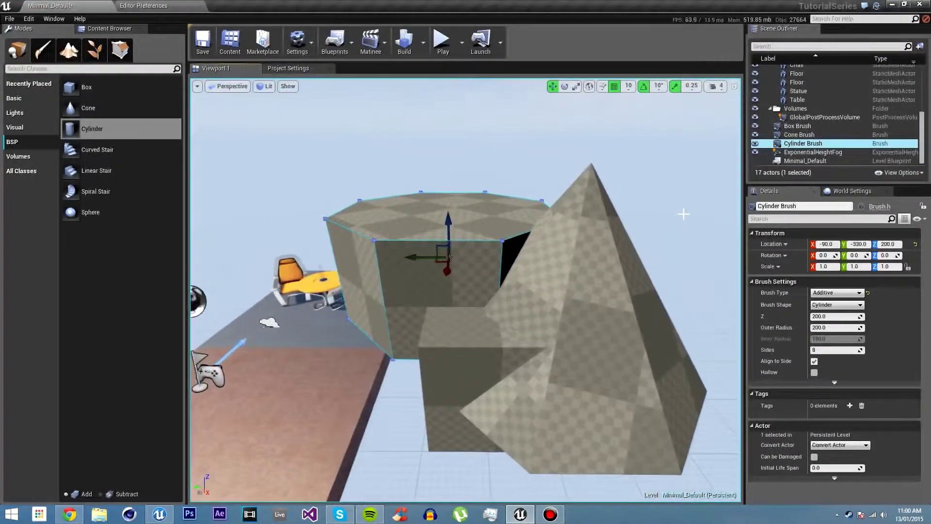
mouse_move(625, 238)
right_mouse_down()
mouse_move(630, 272)
mouse_move(612, 266)
mouse_move(598, 246)
right_mouse_up()
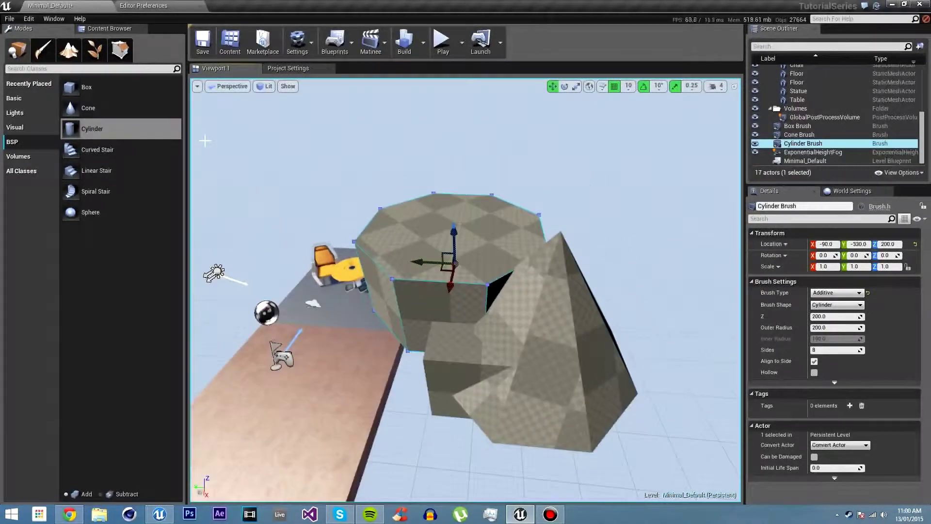
Apply the starter content material M_CobbleStone_Pebble to the cylinder brush's top face and inspect it
left_click(112, 29)
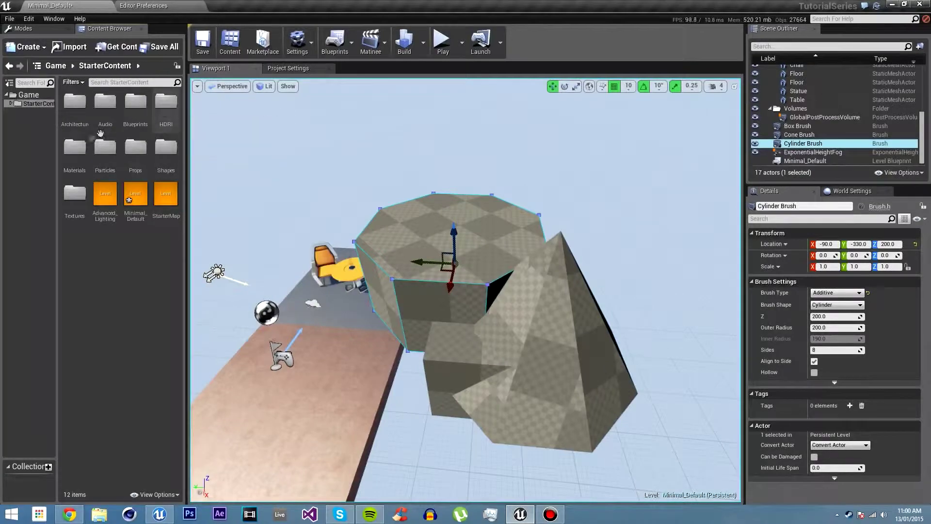
double_click(74, 147)
mouse_move(109, 193)
left_mouse_down()
mouse_move(184, 288)
mouse_move(439, 294)
left_mouse_up()
left_click_drag(420, 232, 421, 233)
key("w")
mouse_move(455, 240)
right_mouse_down()
mouse_move(436, 238)
mouse_move(455, 228)
right_mouse_up()
right_click_drag(503, 286, 504, 288)
key("s")
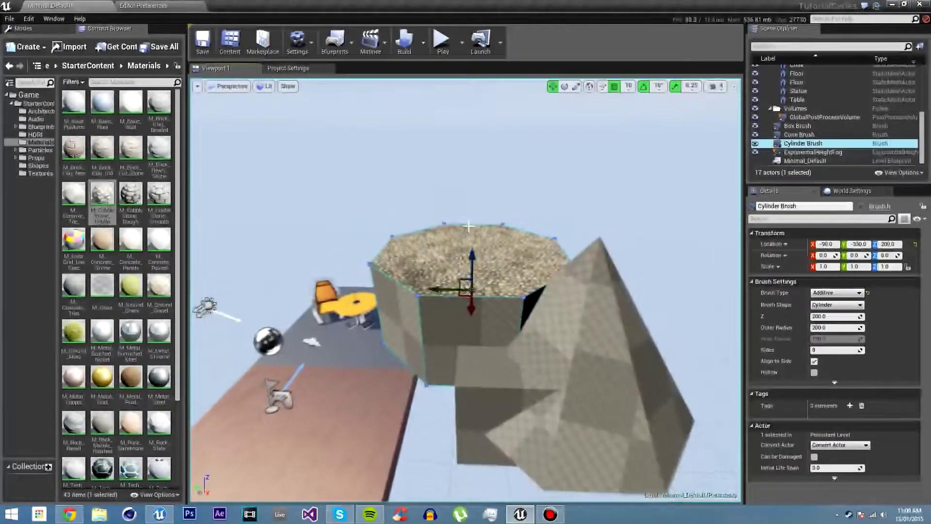
Undo the cobblestone material and the box, cone and cylinder brushes
key("ctrl+z")
key("ctrl+z")
key("ctrl+z")
key("ctrl+z")
key("ctrl+z")
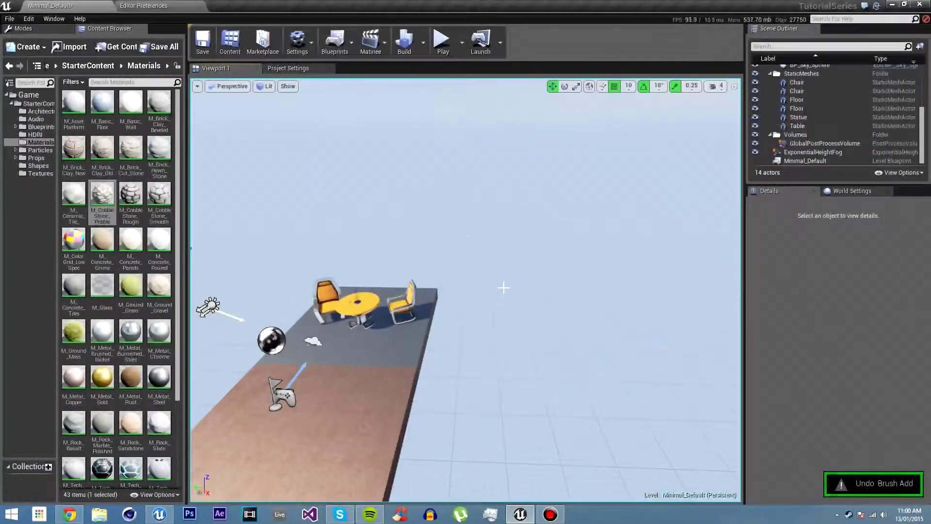
Place a new BSP box brush beside the floor at about X -50, Y -510, Z 110 and bring up the starter content materials
left_click(39, 32)
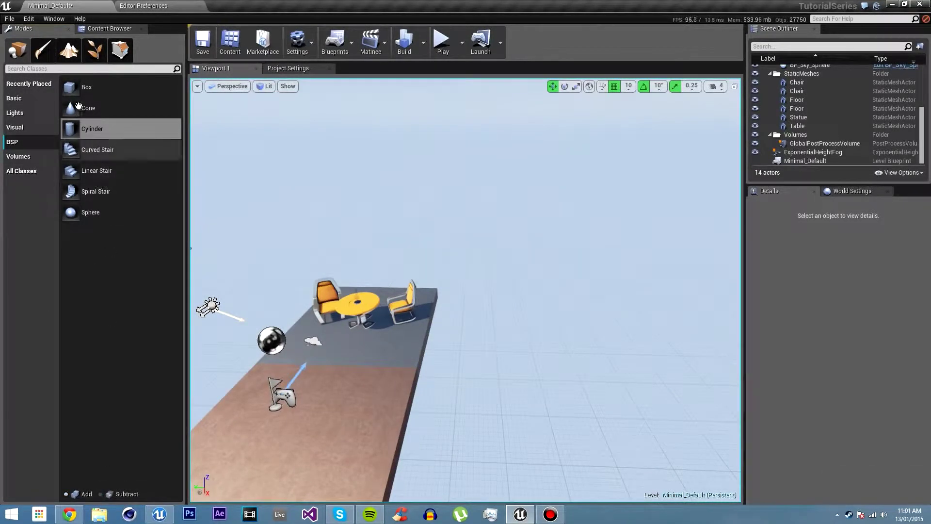
mouse_move(83, 87)
left_mouse_down()
mouse_move(538, 360)
mouse_move(545, 334)
left_mouse_up()
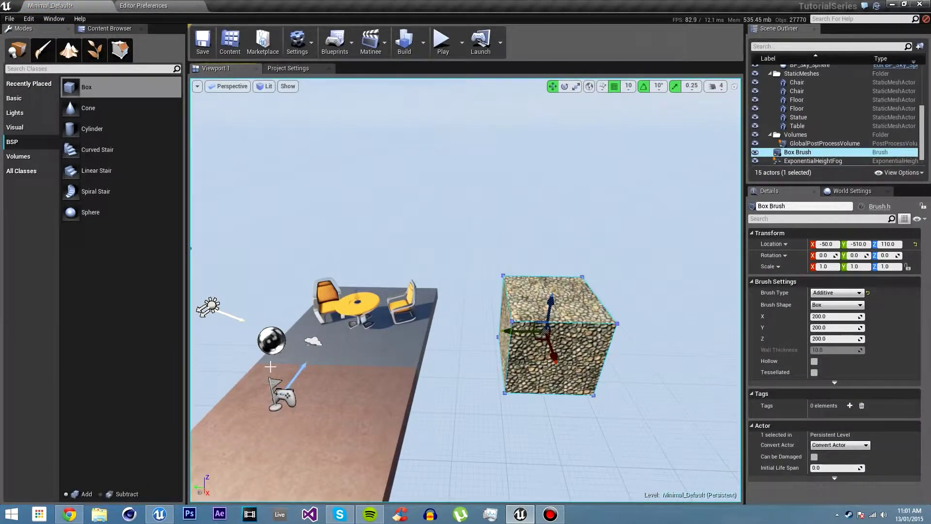
left_click(108, 28)
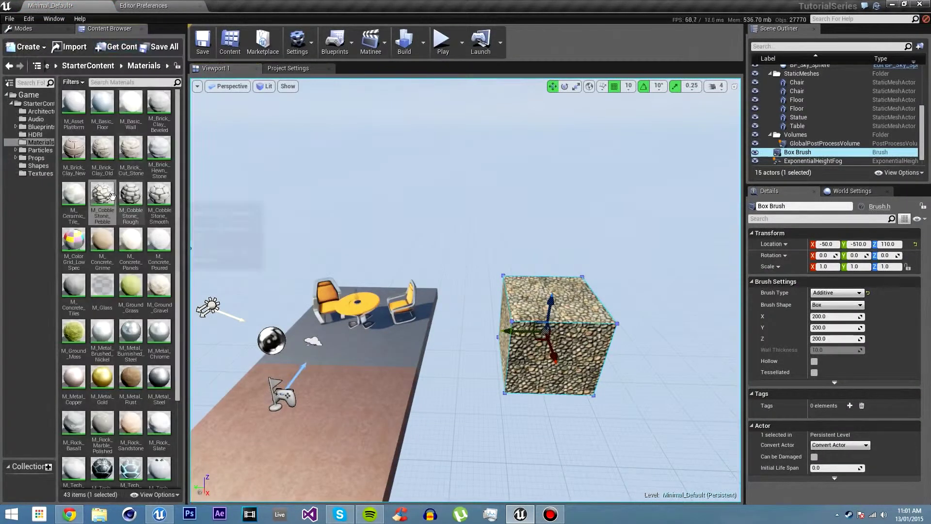
Place a subtractive BSP cylinder brush over the top of the box brush at about X -40, Y -490, Z 270
left_click(47, 31)
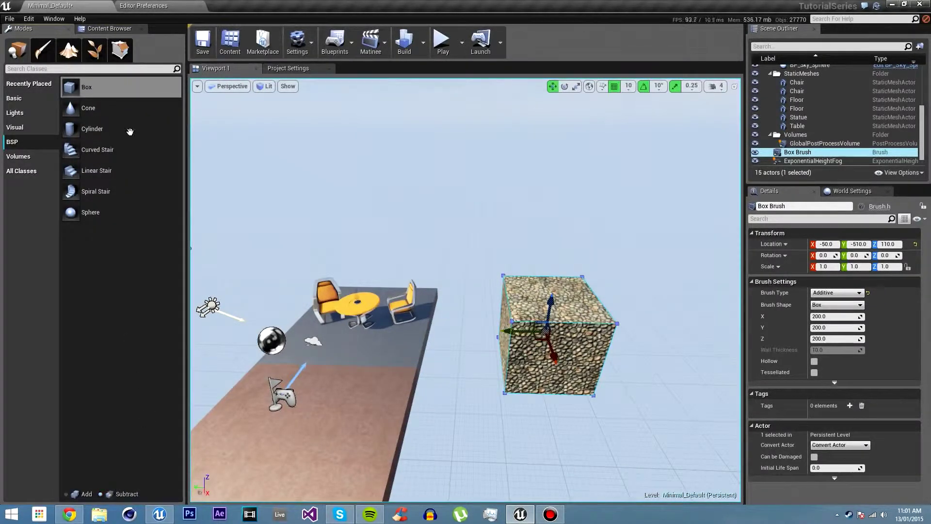
mouse_move(93, 124)
left_mouse_down()
mouse_move(463, 293)
mouse_move(544, 302)
left_mouse_up()
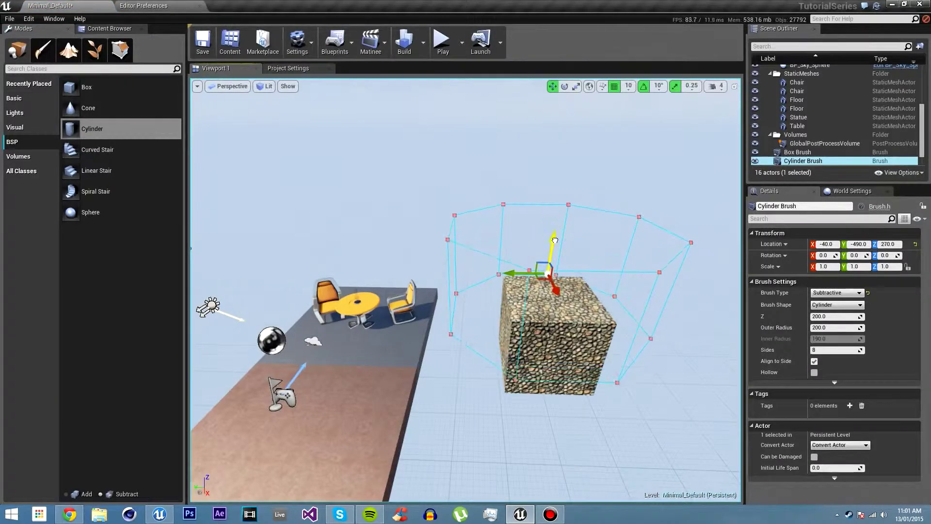
key("f")
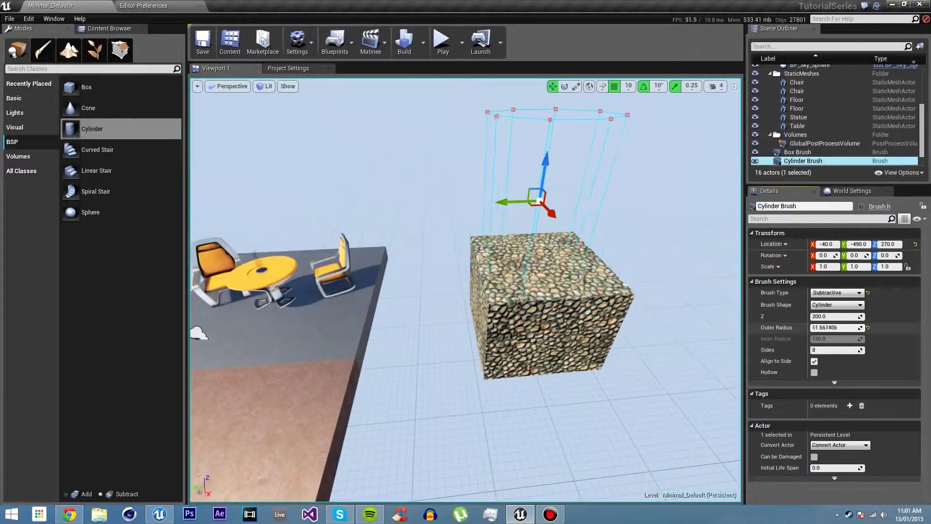
Shrink the subtractive cylinder brush's outer radius to about 46 and inspect the cut in the box brush
left_click_drag(837, 327, 830, 328)
key("w")
mouse_move(687, 293)
right_mouse_down()
mouse_move(703, 291)
mouse_move(699, 257)
mouse_move(696, 281)
mouse_move(630, 272)
mouse_move(655, 291)
mouse_move(633, 291)
mouse_move(677, 289)
right_mouse_up()
key("s")
key("d")
key("w")
key("s")
key("s")
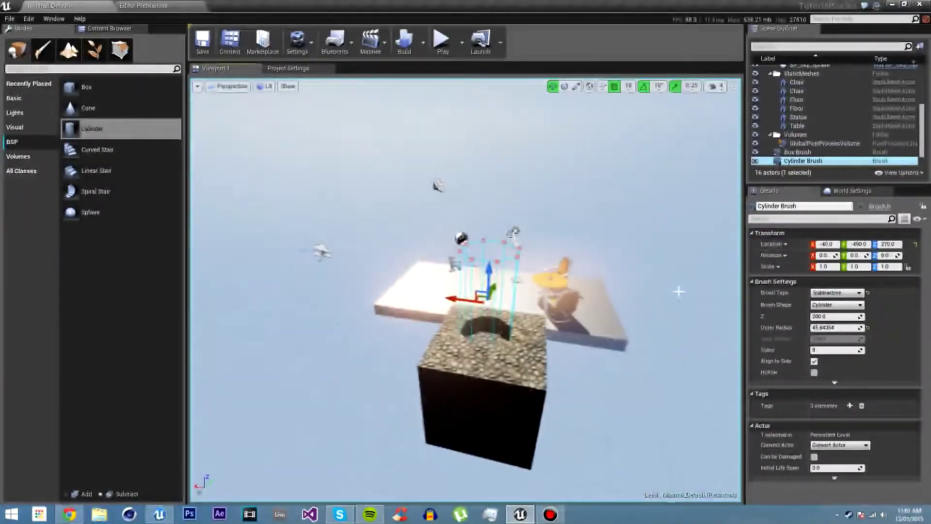
Undo the subtractive cylinder brush and the cobblestone box brush beside the floor
key("ctrl+z")
key("ctrl+z")
mouse_move(631, 286)
right_mouse_down()
mouse_move(674, 272)
mouse_move(635, 270)
right_mouse_up()
key("a")
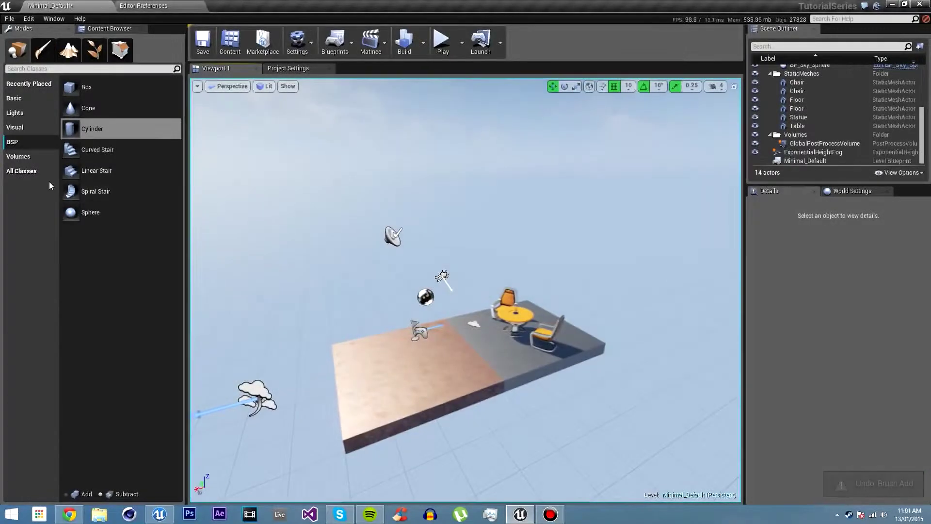
Bring up the placeable volumes and place an Audio Volume on the floor at about X 150, Y -10, Z 130
left_click(30, 158)
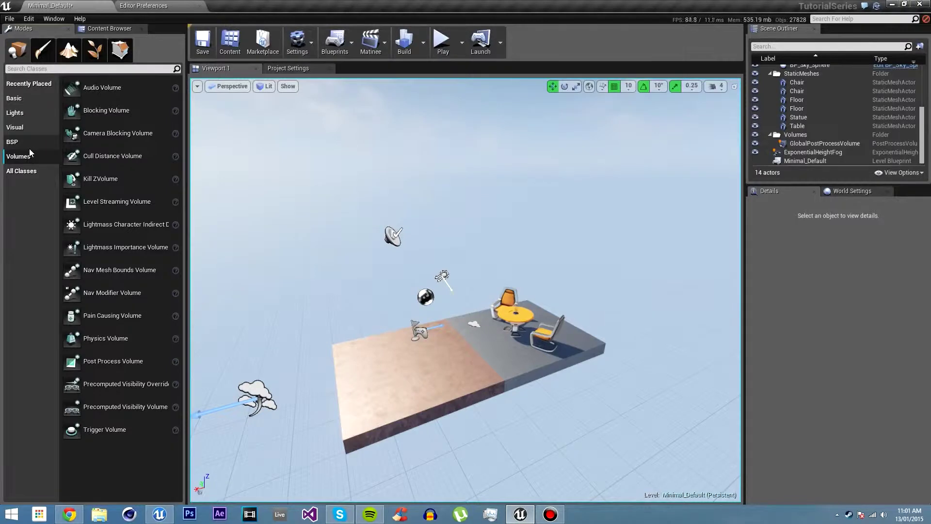
left_click(29, 142)
left_click(14, 157)
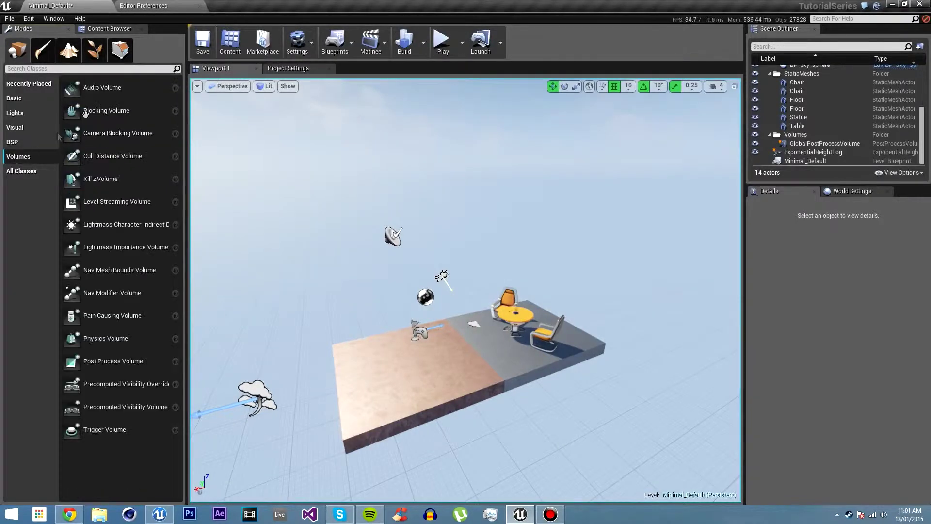
left_click_drag(97, 87, 394, 237)
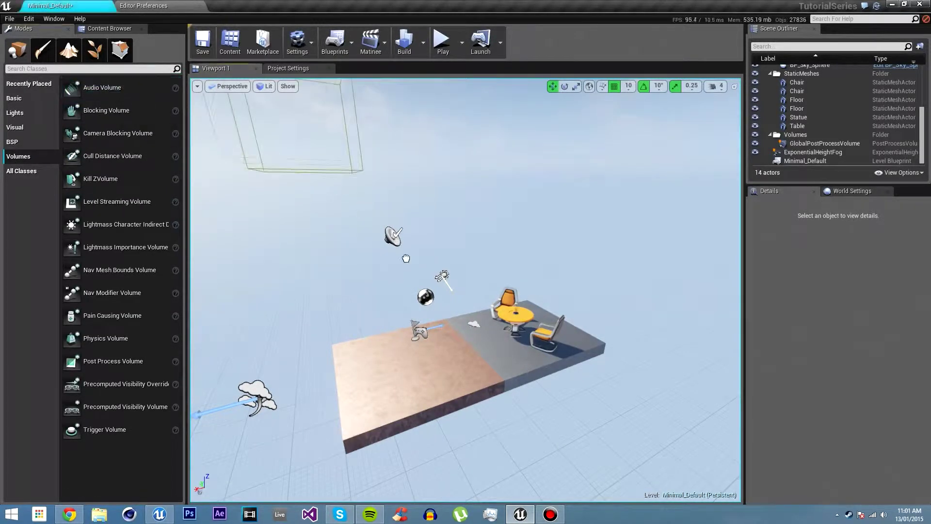
left_click_drag(427, 358, 427, 359)
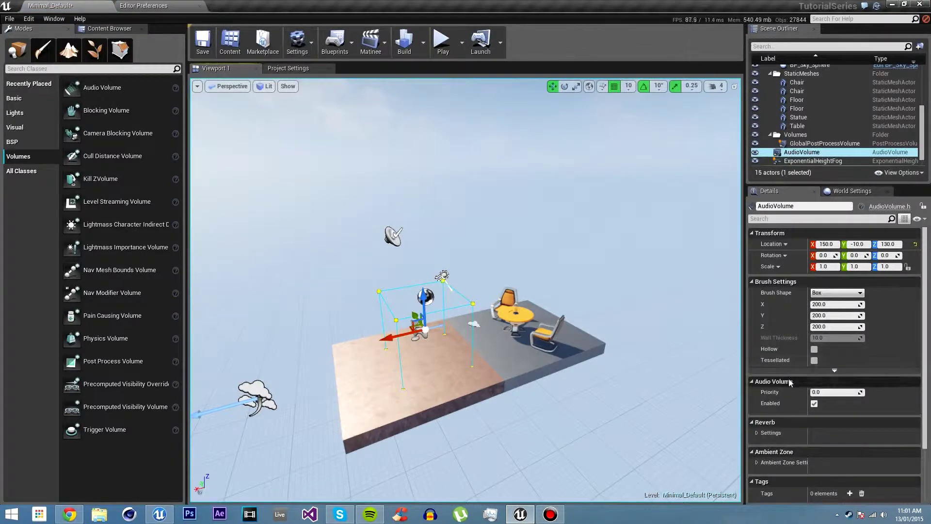
Examine the audio volume's reverb settings and its extent in the level, and delete the volume
scroll(789, 383, "down", 3)
left_click(757, 365)
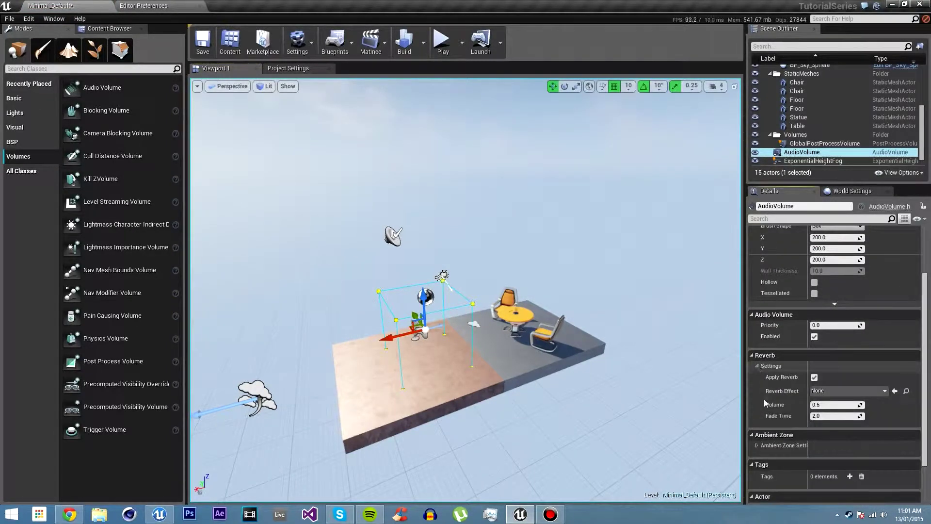
scroll(764, 392, "down", 2)
key("w")
right_click_drag(567, 273, 505, 273)
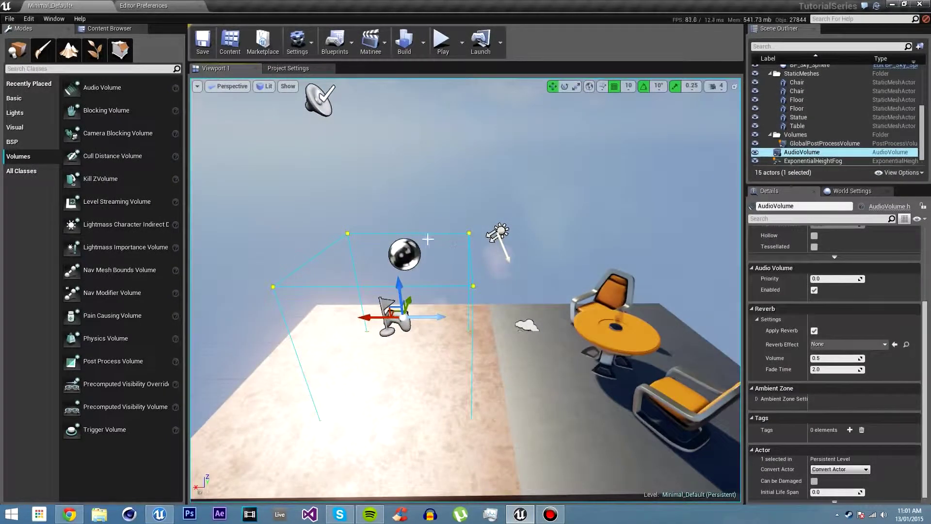
key("Delete")
Place a Blocking Volume on the floor, look at it from around, and delete it
left_click_drag(123, 113, 391, 347)
right_click_drag(392, 346, 367, 351)
key("w")
key("s")
mouse_move(578, 344)
right_mouse_down()
mouse_move(580, 335)
mouse_move(578, 343)
right_mouse_up()
key("Delete")
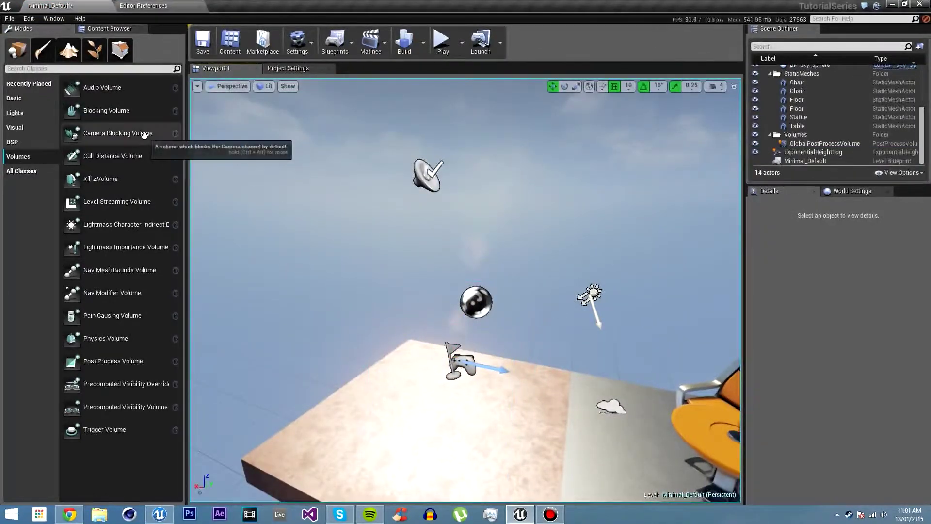
Place a Camera Blocking Volume on the brown part of the floor and view it from several angles
left_click_drag(144, 136, 436, 405)
key("w")
mouse_move(437, 404)
right_mouse_down()
mouse_move(439, 432)
mouse_move(429, 402)
mouse_move(435, 423)
right_mouse_up()
key("s")
key("s")
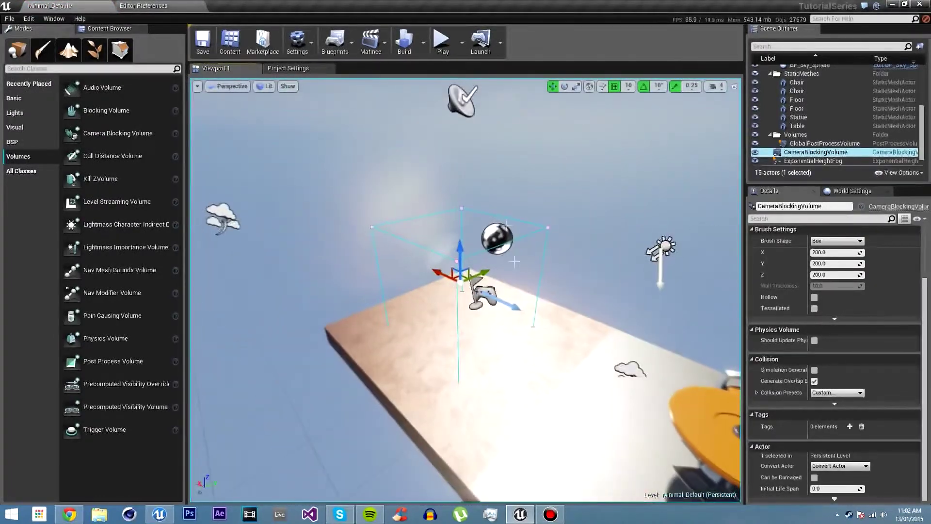
Play-test the level with the camera blocking volume, stop the session, and delete the volume
left_click(442, 41)
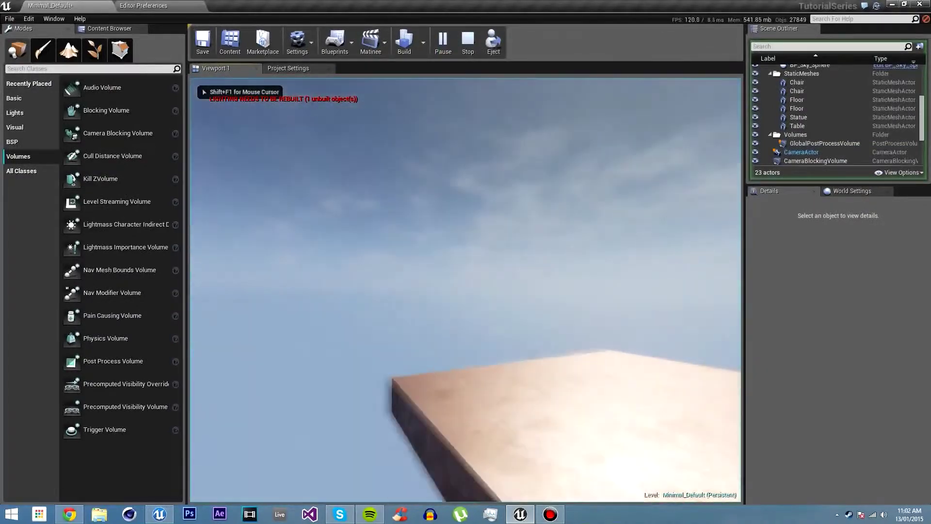
key("w")
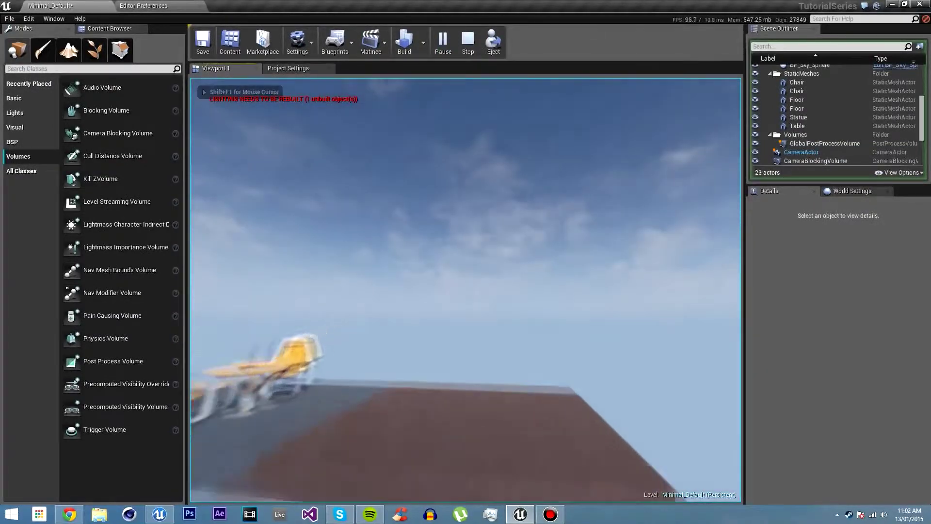
key("d")
right_click_drag(600, 237, 407, 237)
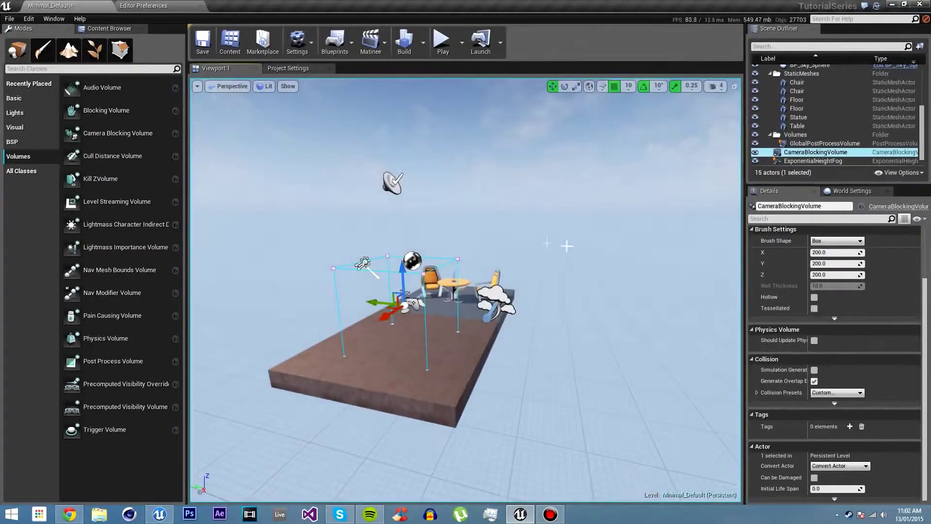
right_click_drag(547, 243, 567, 247)
key("Delete")
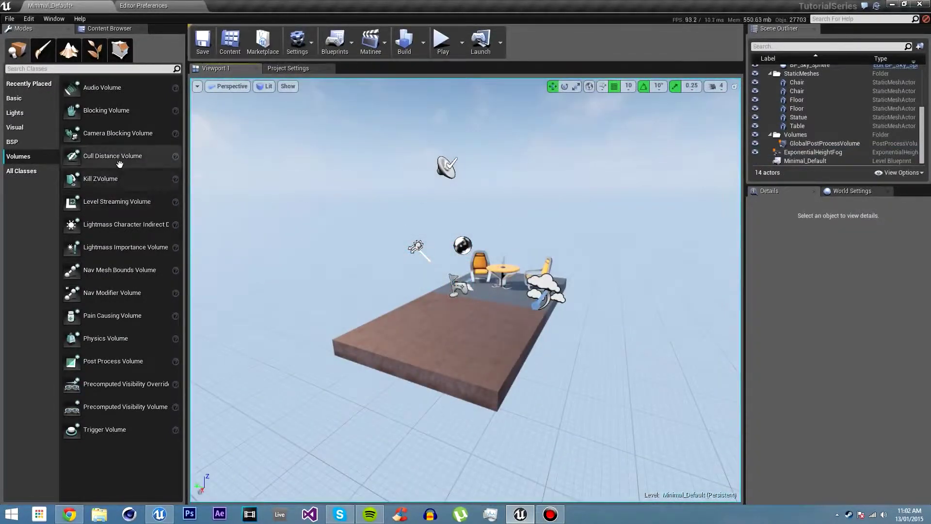
Place a Cull Distance Volume on the floor at about X 120, Y -20, Z 130
left_click_drag(120, 164, 473, 313)
right_click_drag(472, 313, 426, 330)
right_click_drag(504, 295, 525, 269)
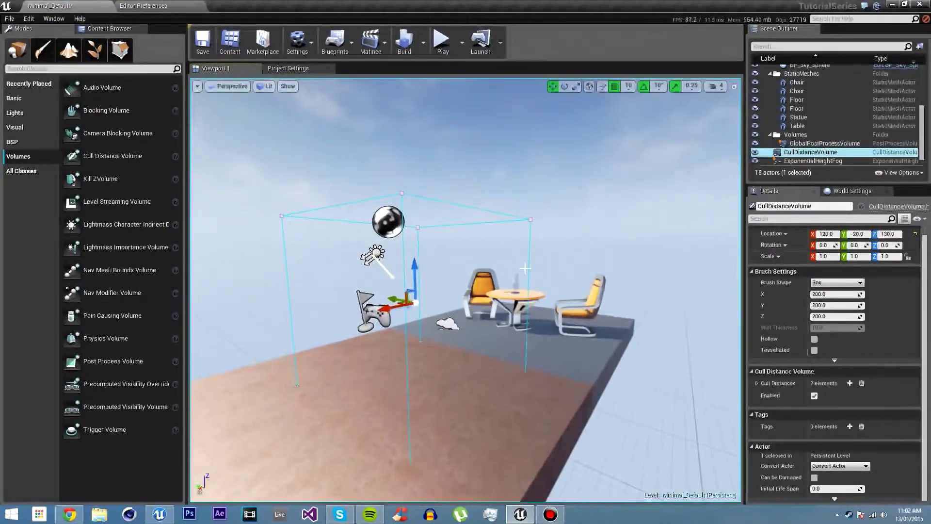
Examine the cull distance volume's Cull Distances entries and remove the volume from the level
left_click(757, 383)
left_click(762, 408)
left_click(762, 407)
right_click_drag(606, 330, 548, 373)
right_click_drag(458, 249, 443, 237)
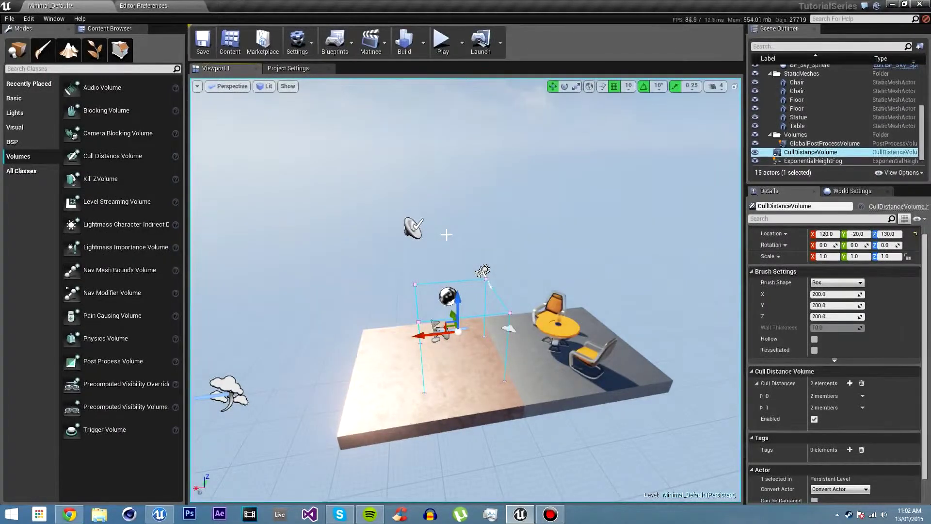
left_click(430, 249)
Try out a Kill Z Volume and a Level Streaming Volume in turn on the floor, deleting each
left_click_drag(101, 179, 432, 335)
right_click_drag(546, 314, 534, 326)
mouse_move(461, 270)
left_mouse_down()
mouse_move(457, 338)
mouse_move(454, 281)
left_mouse_up()
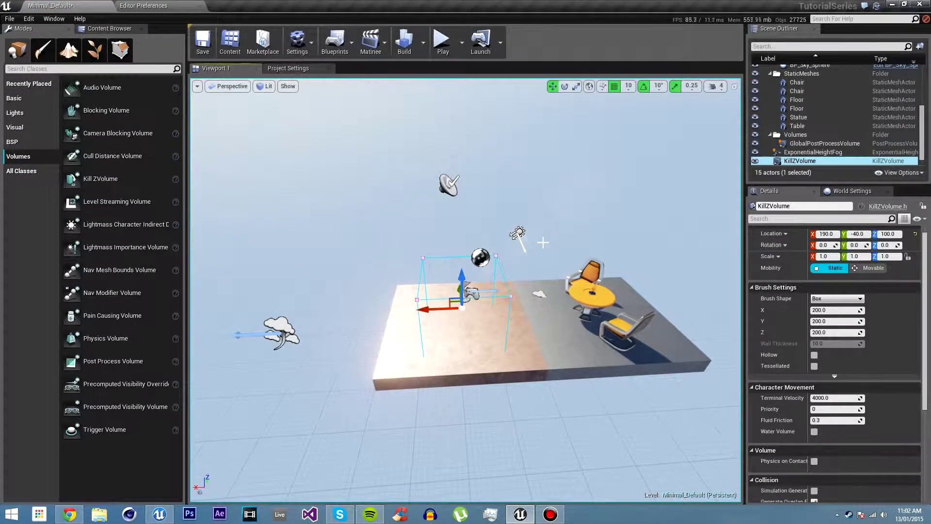
key("Delete")
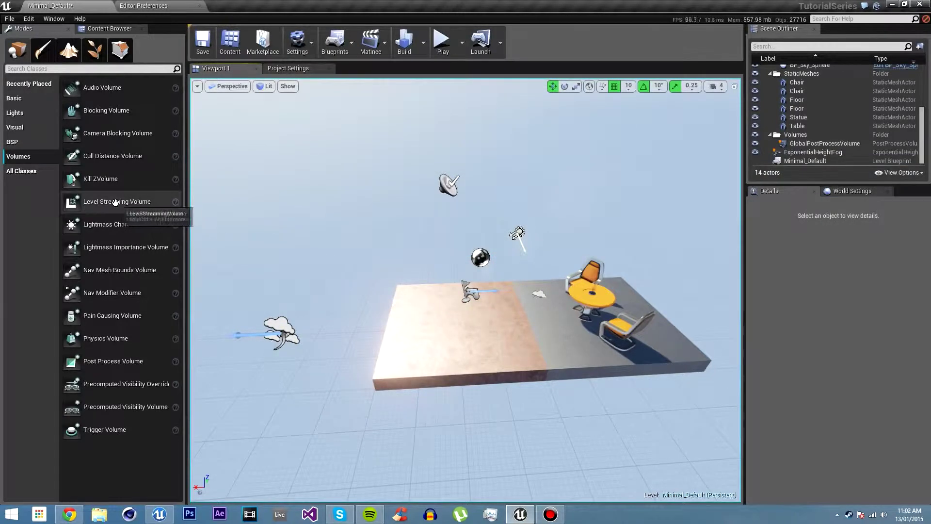
left_click_drag(448, 293, 461, 285)
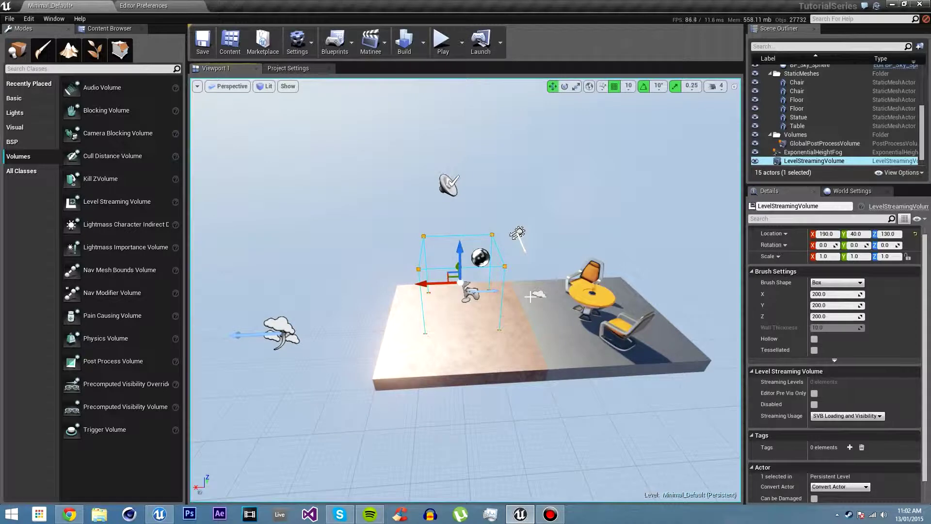
key("Delete")
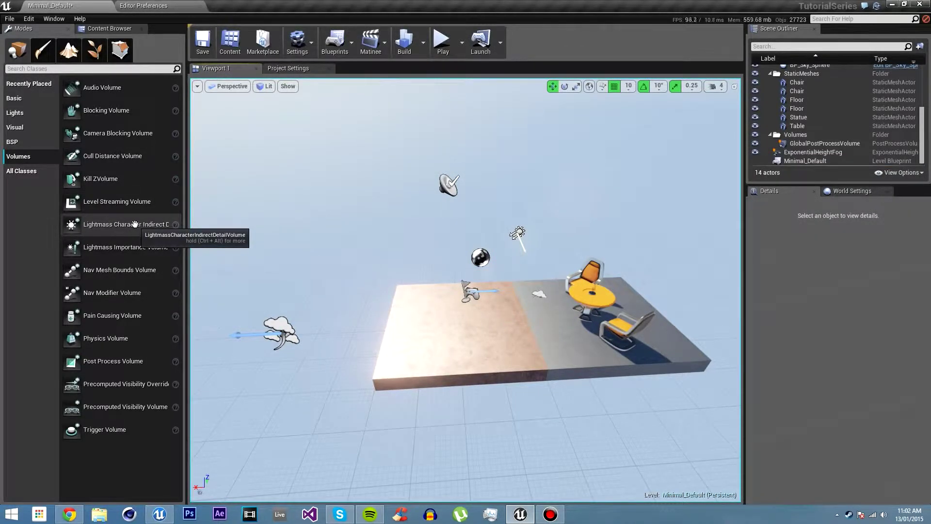
Place a Lightmass Character Indirect Detail Volume at about X 90, Y 10, Z 130, view it, and delete it
left_click_drag(135, 224, 483, 313)
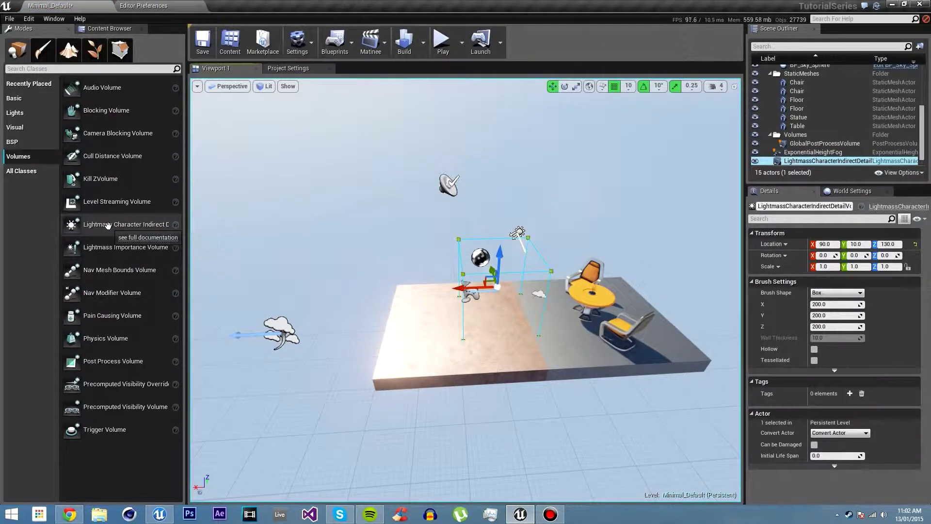
right_click_drag(530, 272, 628, 324)
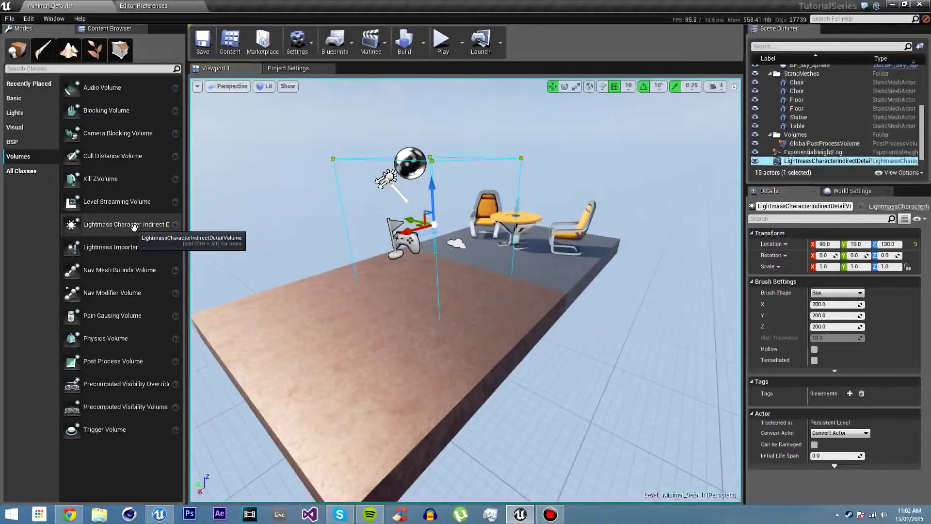
mouse_move(484, 260)
right_mouse_down()
mouse_move(437, 257)
mouse_move(493, 262)
right_mouse_up()
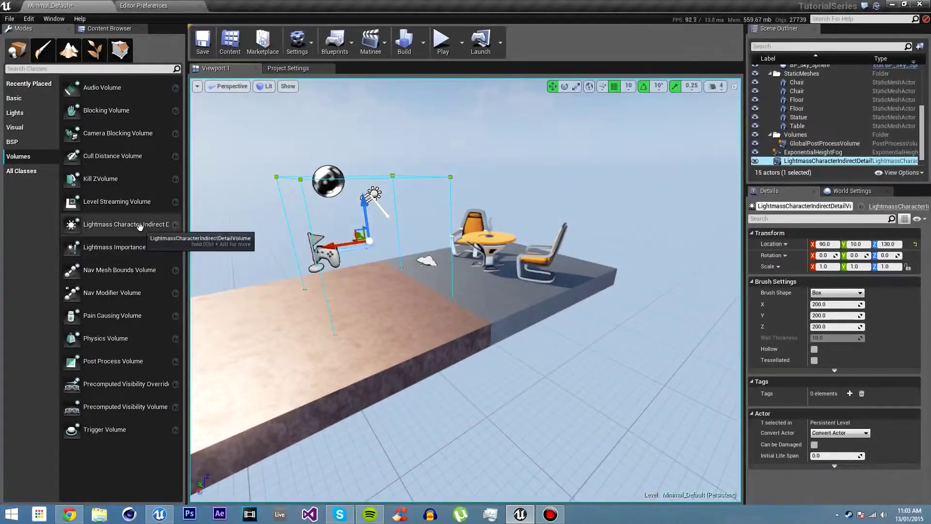
key("Delete")
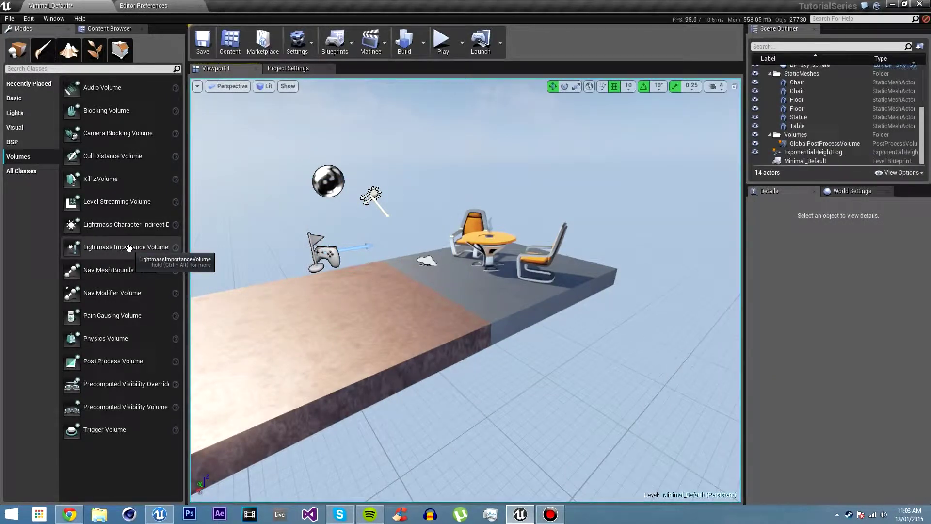
Place a Lightmass Importance Volume on the floor, shift it to X 30, Y 10, Z 130, and delete it
left_click_drag(128, 247, 399, 286)
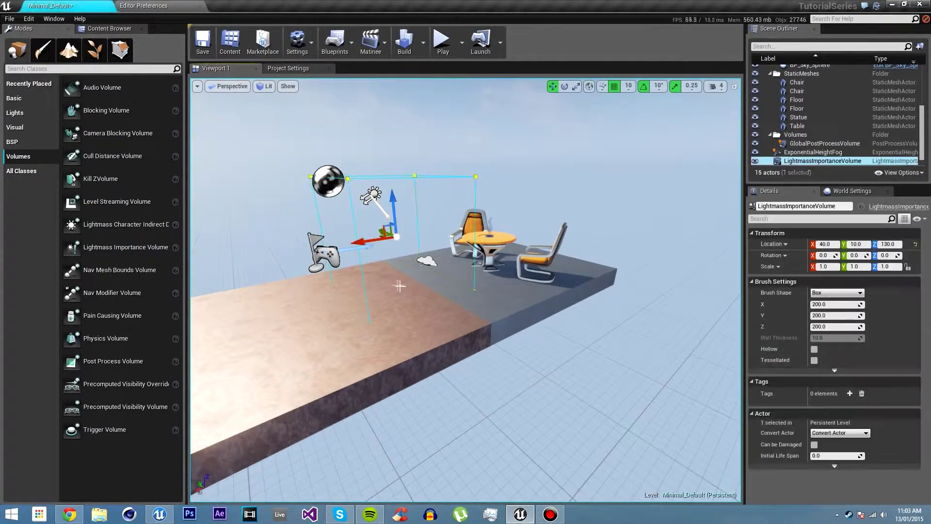
right_click_drag(431, 247, 426, 243)
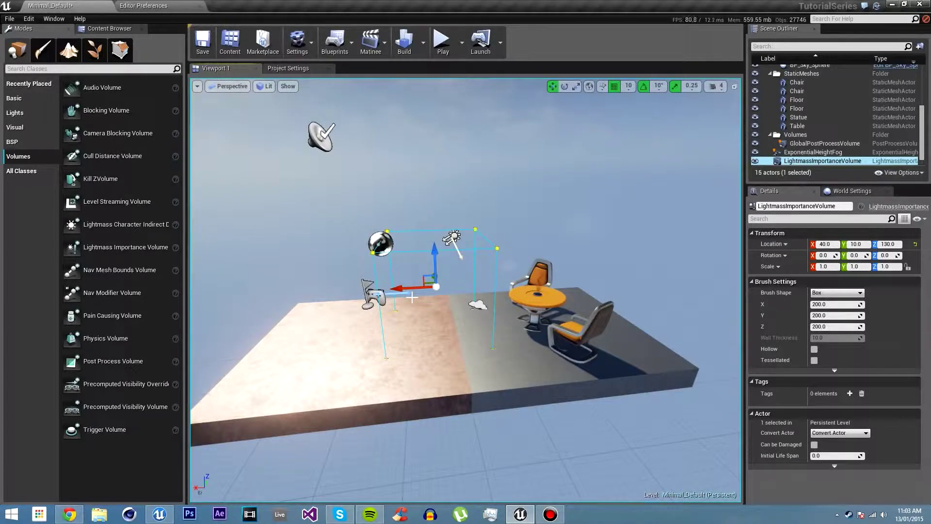
left_click_drag(411, 297, 421, 322)
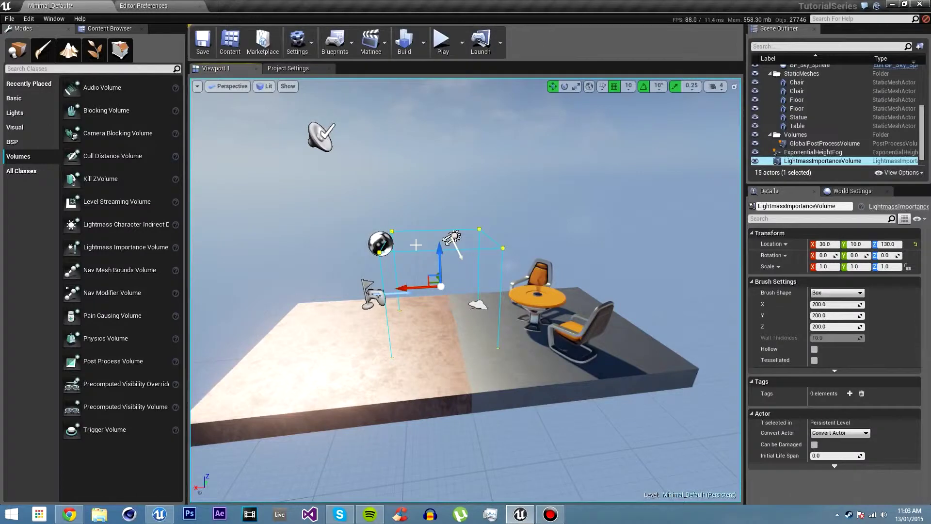
key("Delete")
Try out a Nav Mesh Bounds Volume and a Nav Modifier Volume in turn on the floor, deleting each
left_click_drag(119, 272, 422, 294)
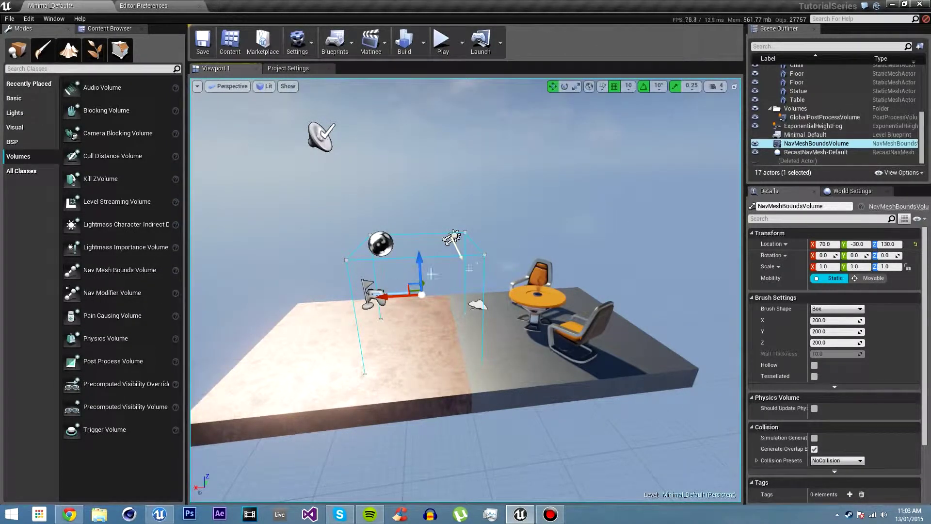
key("Delete")
left_click_drag(534, 332, 463, 303)
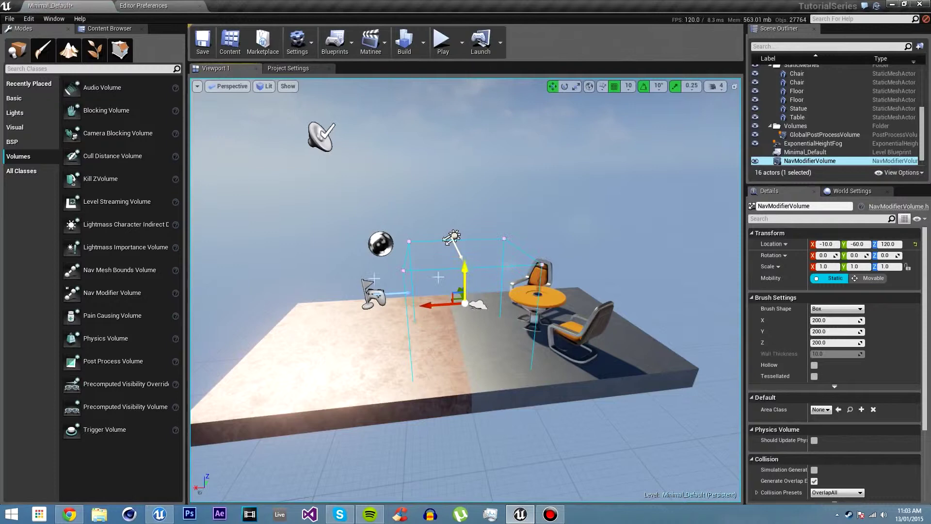
key("Delete")
Try out and delete a Pain Causing Volume, and place a Physics Volume on the floor at about X 100, Y 0, Z 130
left_click_drag(112, 315, 416, 294)
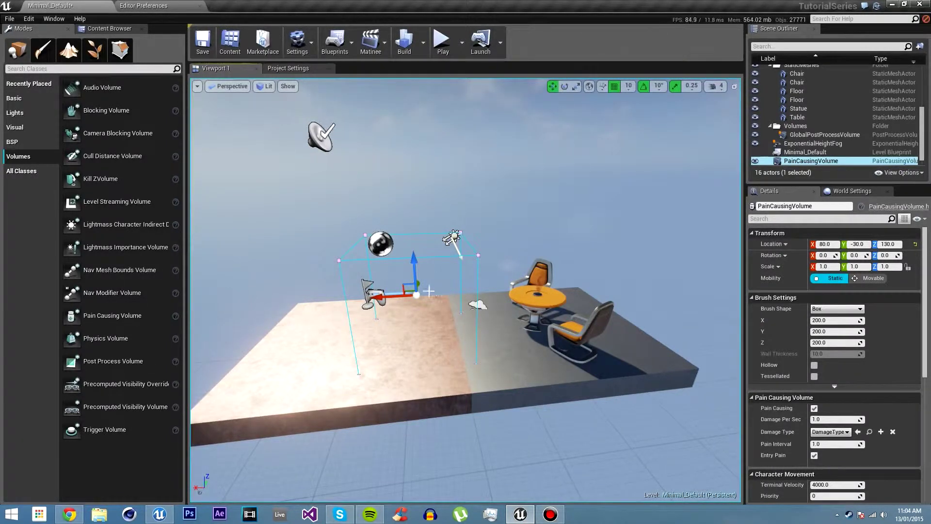
key("Delete")
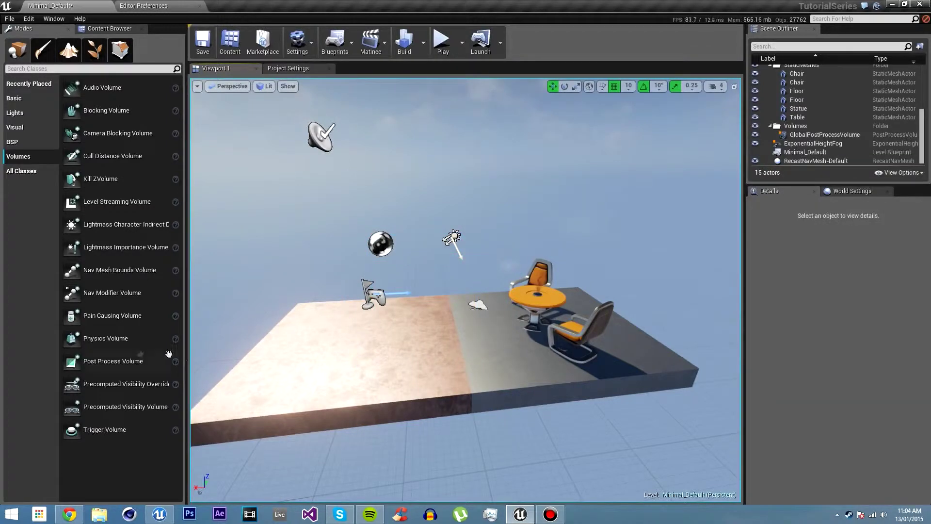
left_click_drag(113, 339, 405, 311)
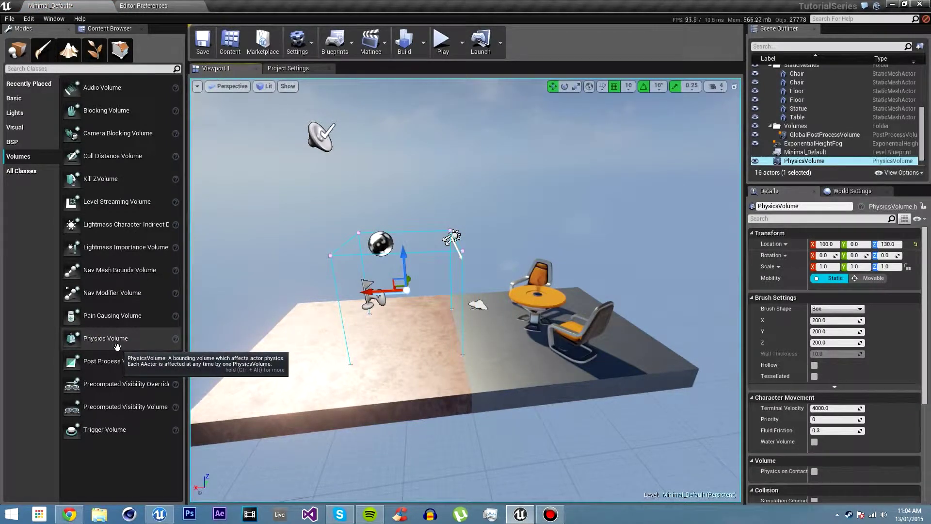
Raise the Physics Volume to Z 260 and delete it, and try out and delete a Precomputed Visibility Override Volume at about X 0, Y -10, Z 130
left_click_drag(403, 262, 379, 191)
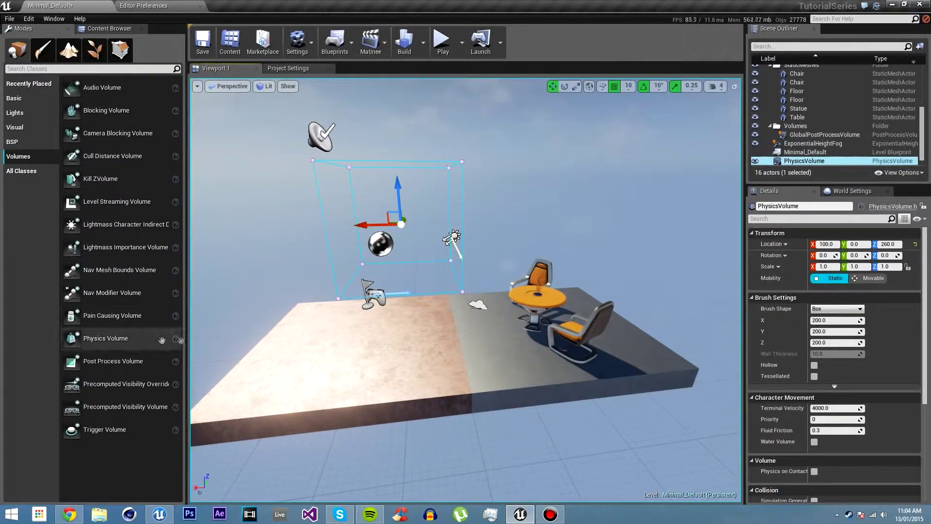
key("Delete")
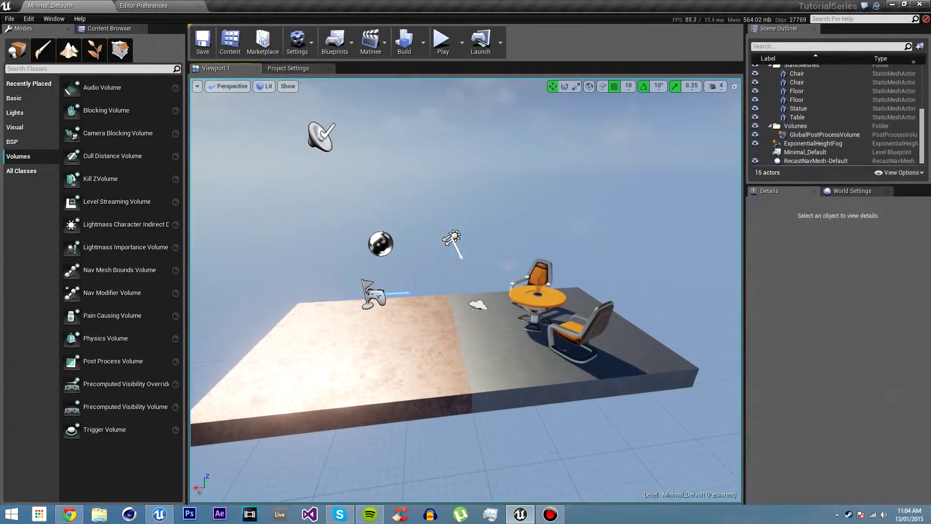
left_click_drag(99, 361, 453, 290)
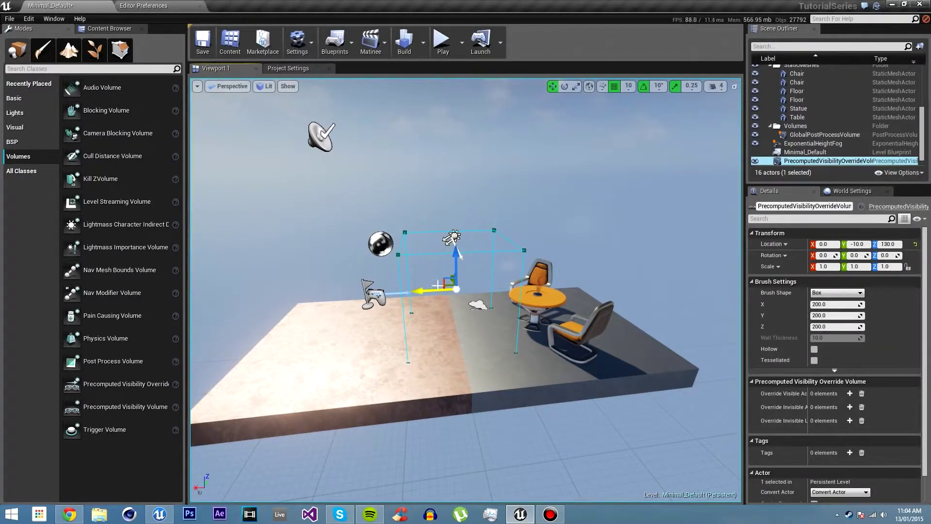
key("Delete")
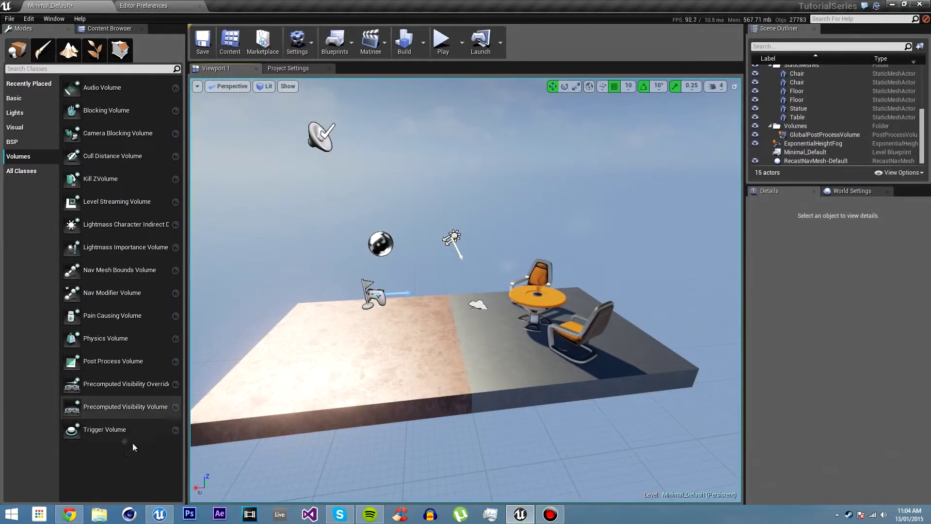
Place a Trigger Volume at about X 270, Y -80, Z 130, view its brush shape options, and delete it
left_click_drag(119, 430, 271, 340)
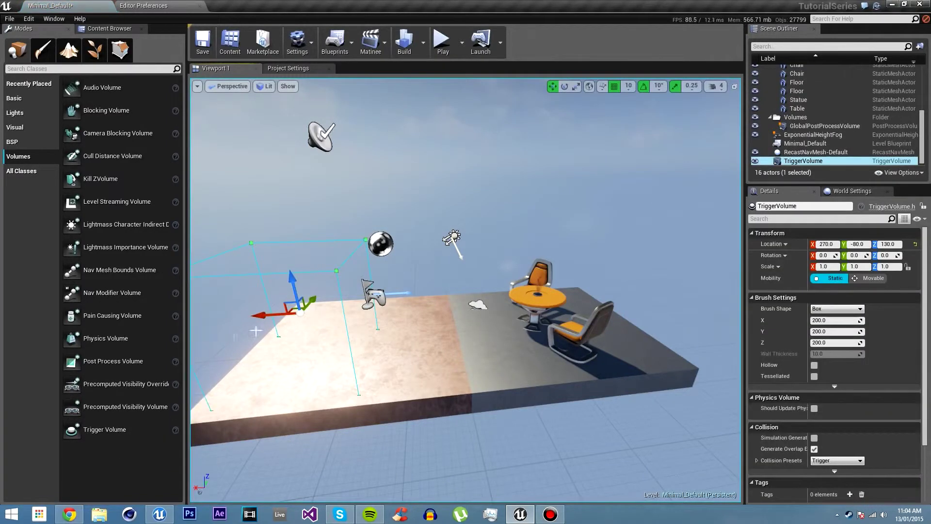
left_click(815, 309)
left_click(791, 314)
key("Delete")
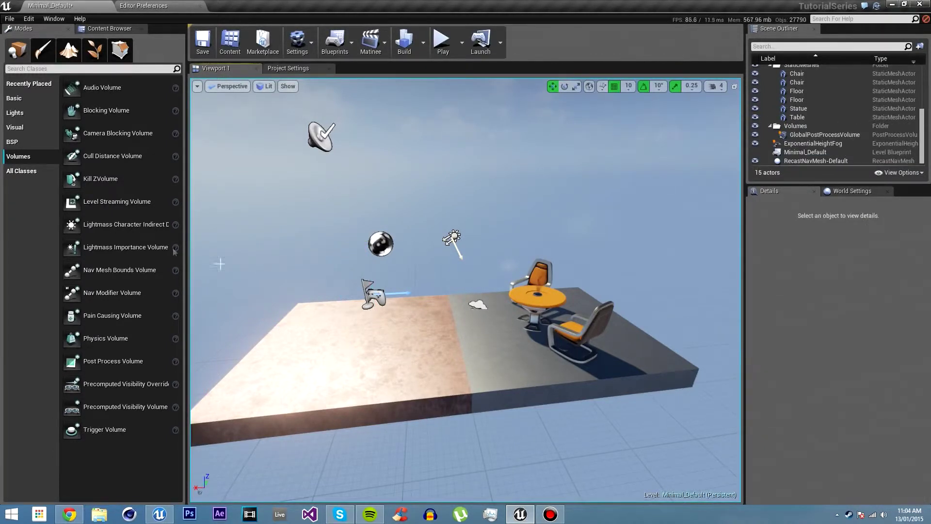
View the list of all placeable classes and return to the volume actors
left_click(22, 171)
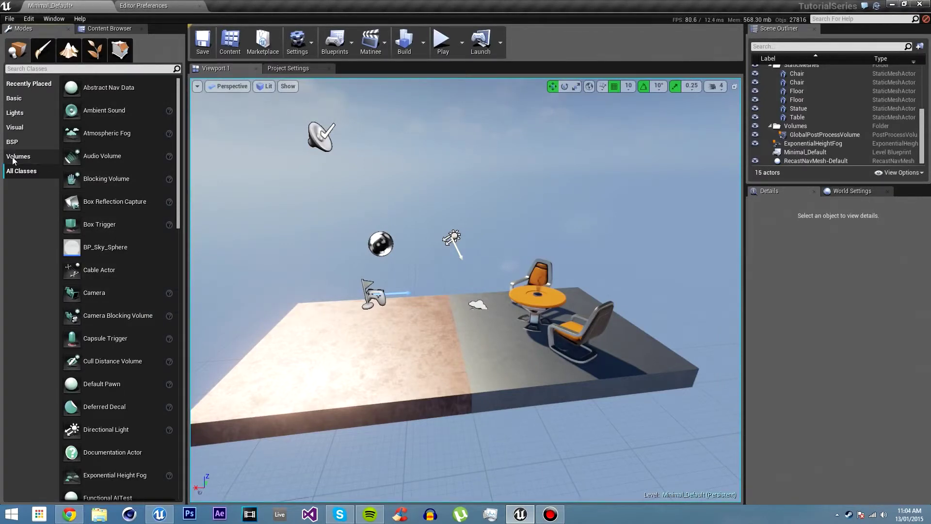
left_click(18, 156)
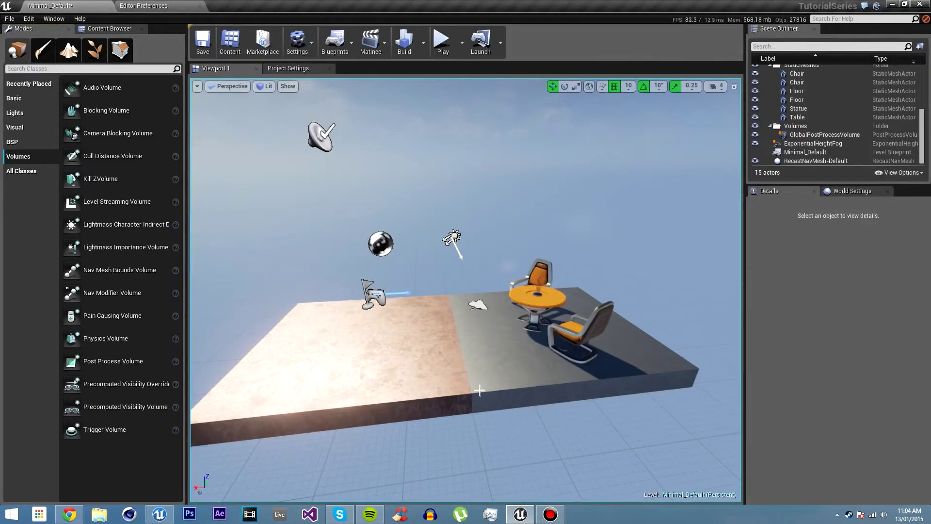